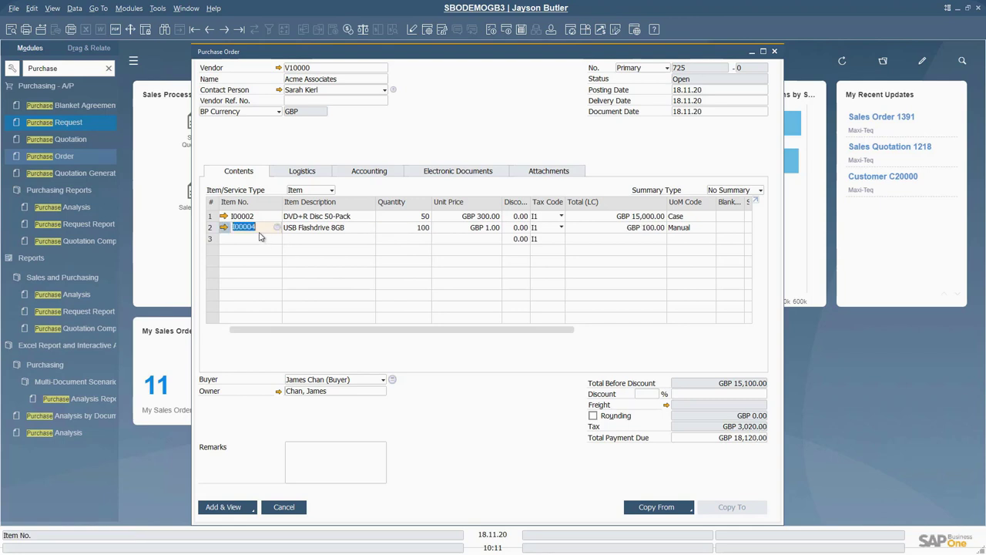
Add item I00007 (Rainbow 95 Inkjet Cartridge) to the purchase order's third row with a quantity of 25.
click(258, 240)
text(I0)
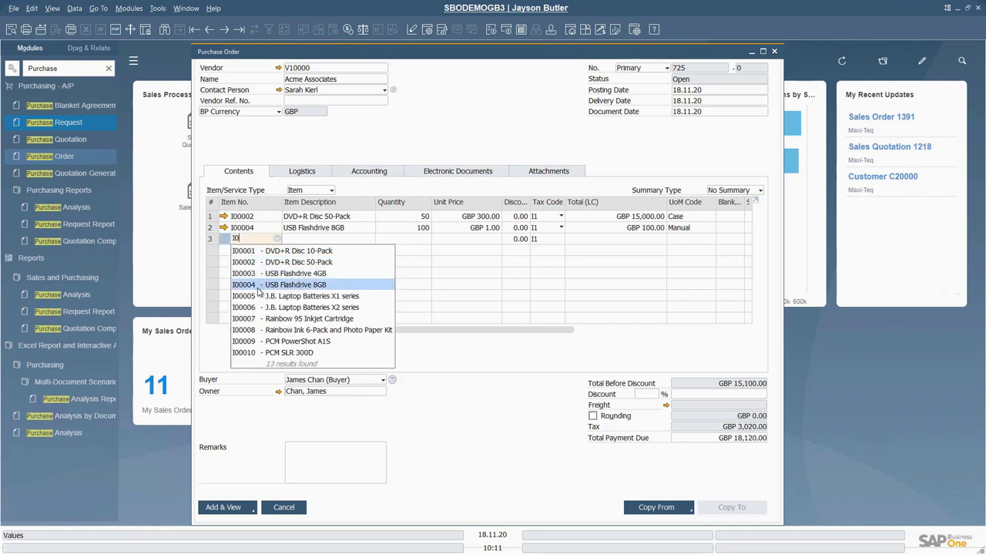
click(254, 319)
click(393, 241)
text(2)
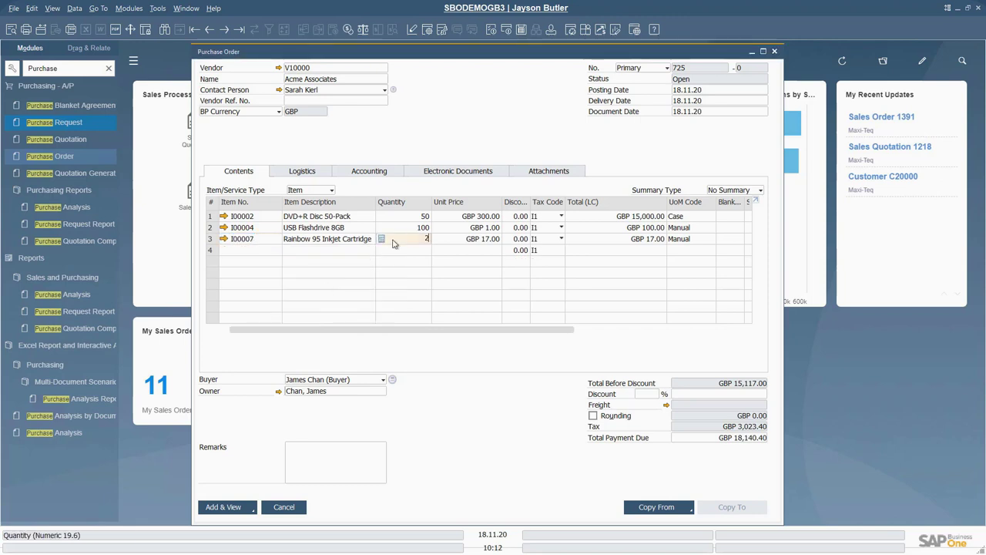
text(5)
Add item I00008 (Rainbow Ink 6-Pack and Photo Paper Kit) to the fourth row with a quantity of 15.
click(249, 251)
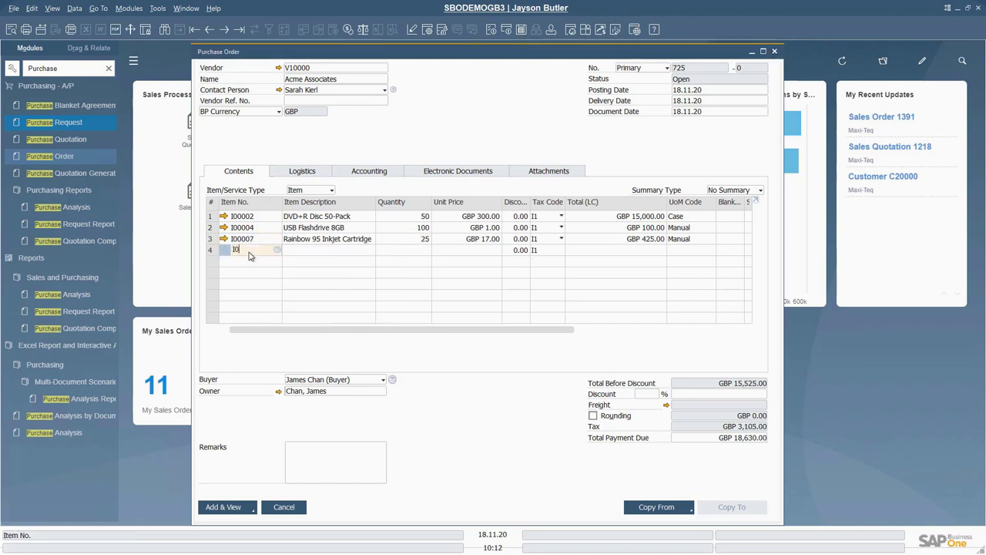
key(Down)
key(Down)
key(Down)
key(Down)
key(Down)
key(Down)
key(Down)
key(Return)
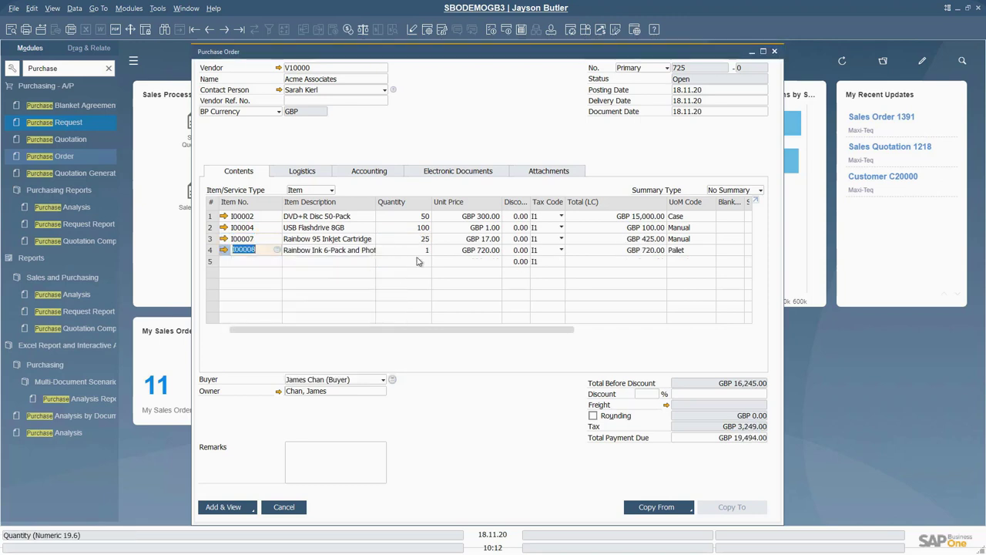
click(418, 251)
text(15)
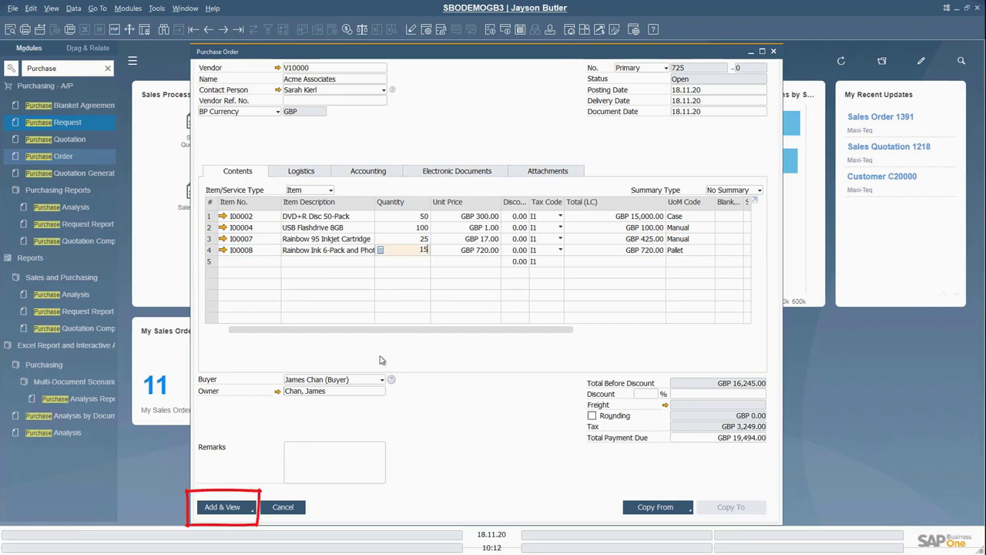
Save the purchase order with the Add & Close option.
click(308, 463)
click(252, 510)
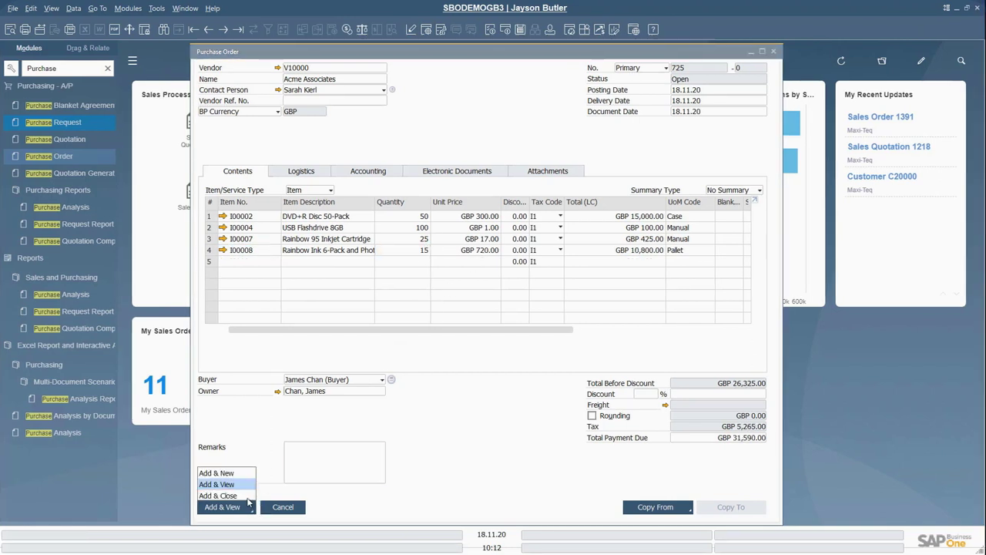
click(231, 495)
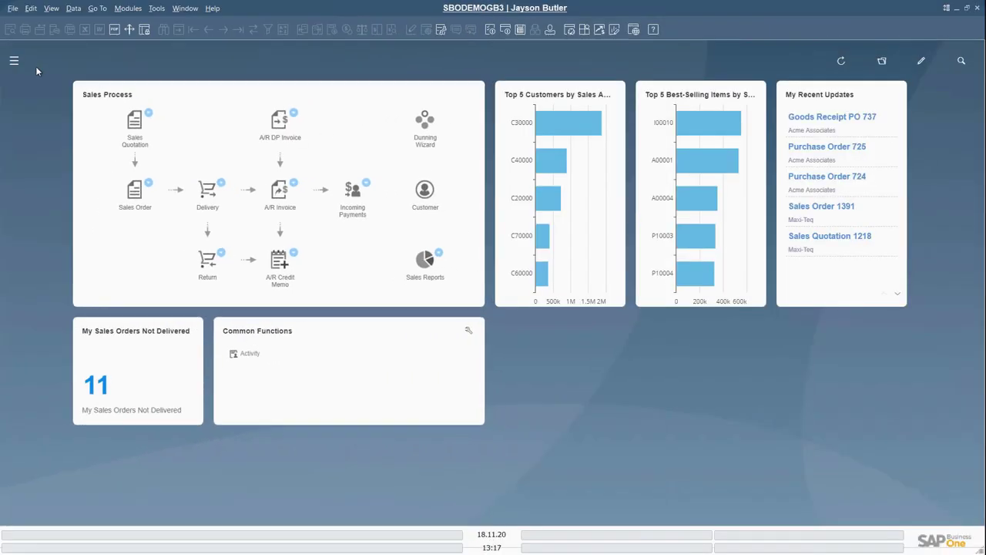
Look up "Good" among the modules, open a new Goods Receipt PO and assign it to the vendor Acme Associates.
click(14, 61)
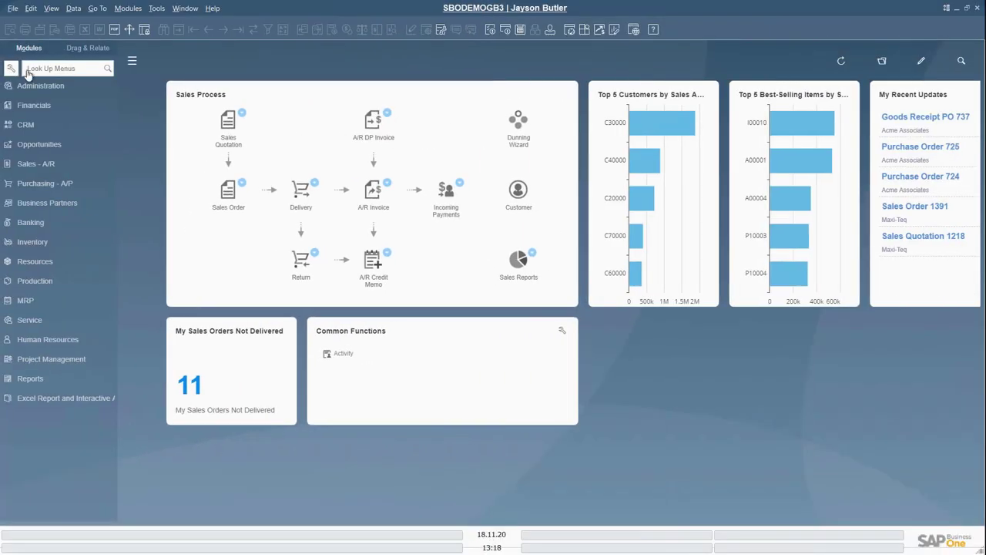
text(Good)
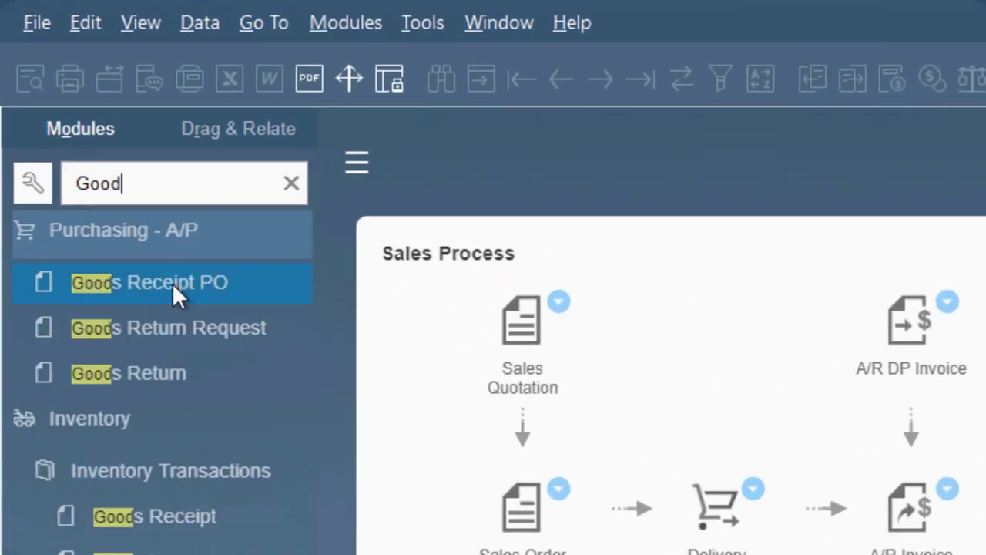
click(171, 283)
text(V)
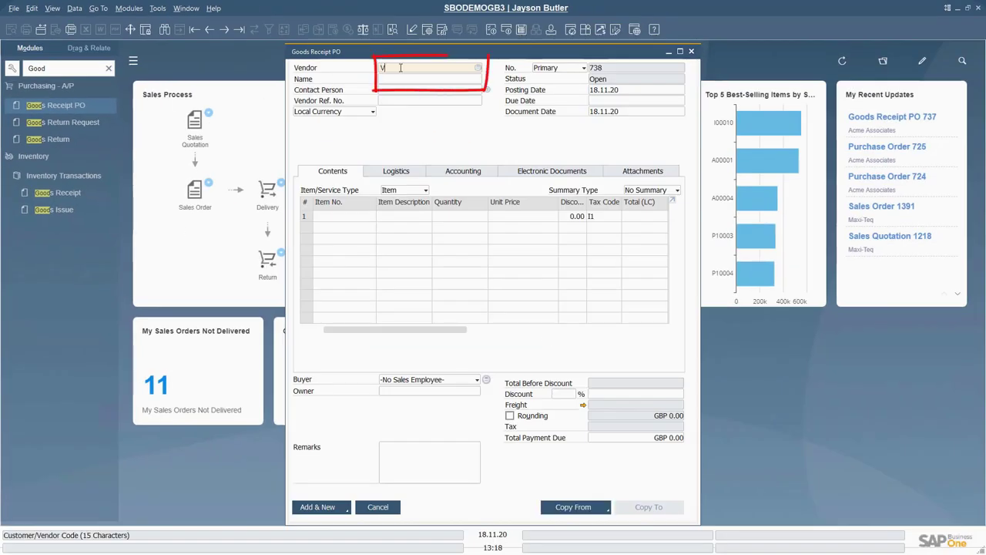
text(10000)
key(Return)
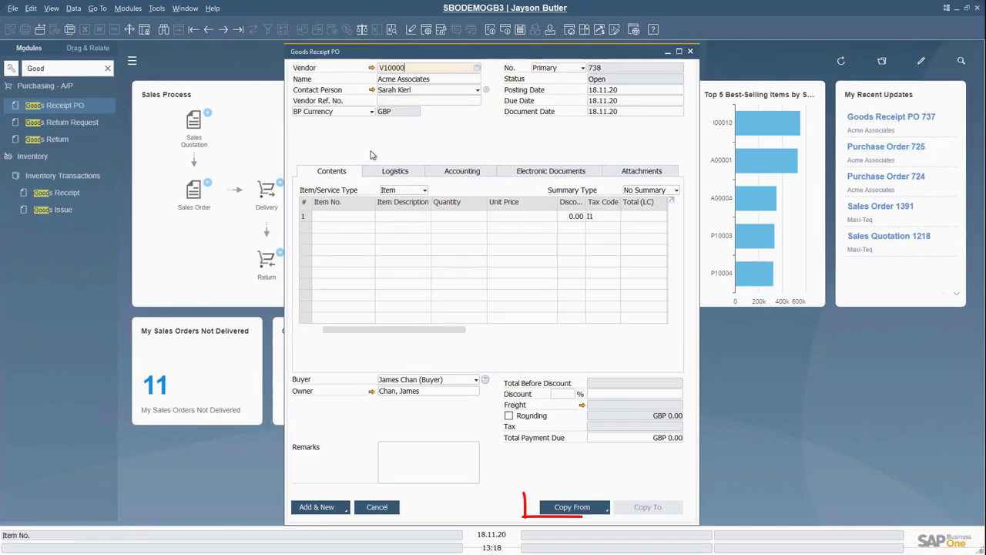
Base the goods receipt on the vendor's most recent purchase order, accepting the base document's exchange rates and the Customize option.
click(608, 513)
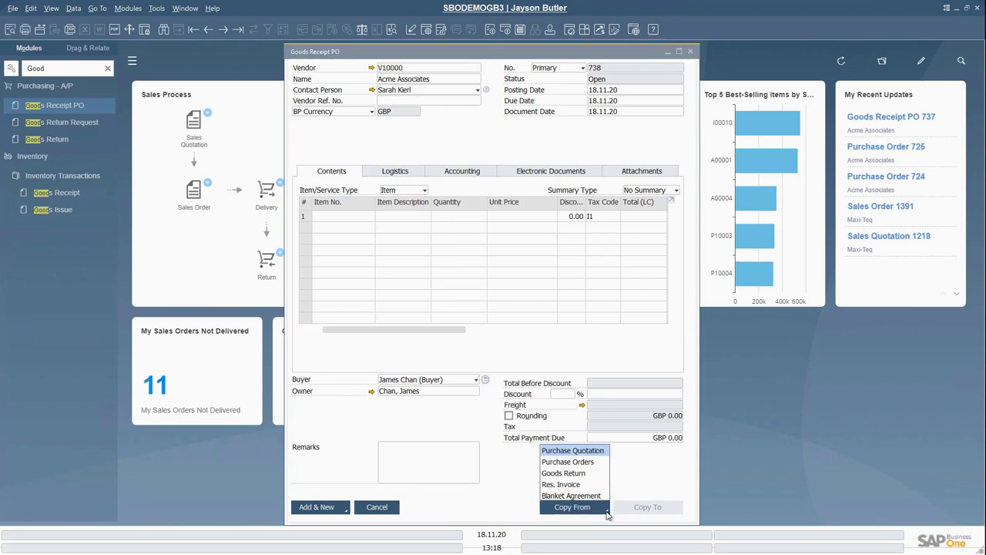
click(598, 462)
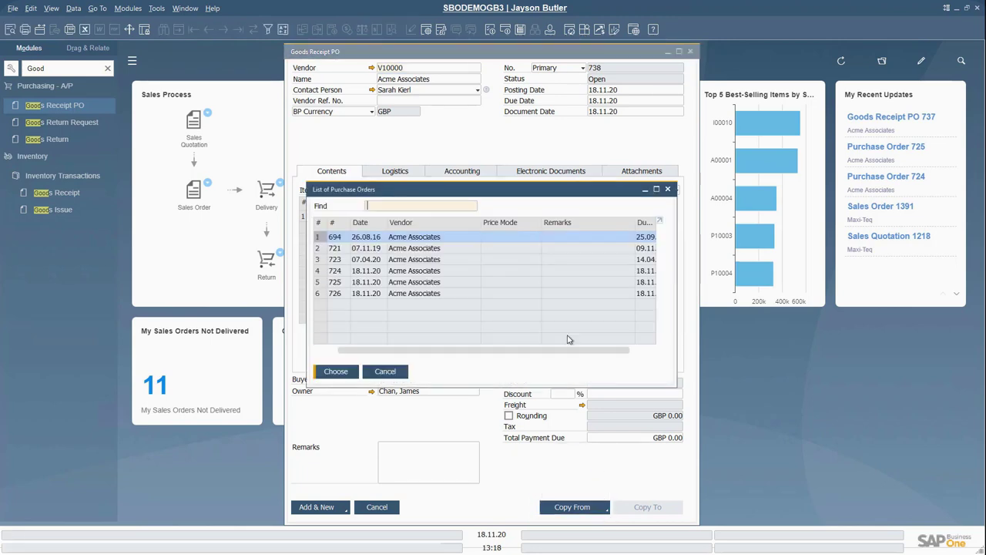
click(317, 294)
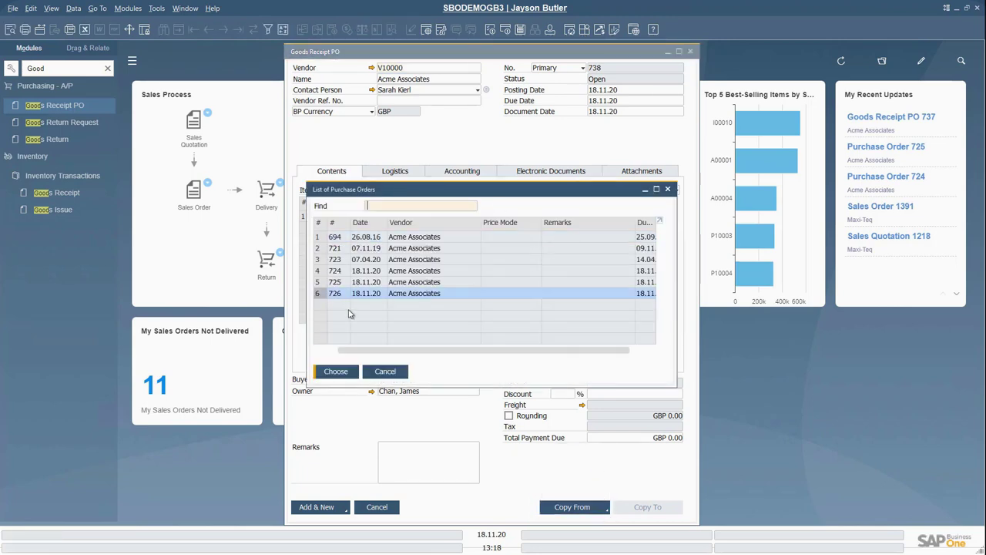
click(336, 371)
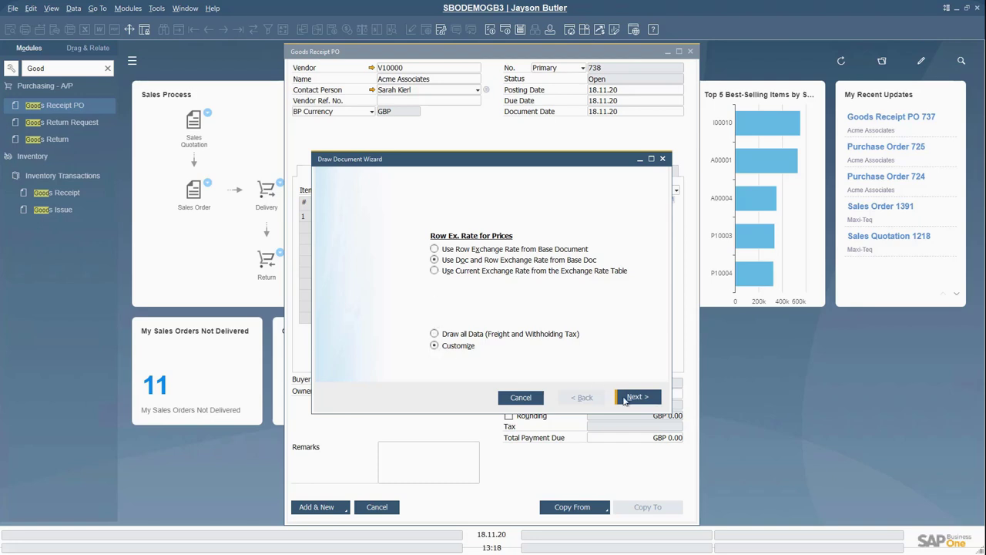
click(625, 398)
Copy only items I00004, I00007 and I00008 into the goods receipt, with the quantity of I00004 set to 50.
click(324, 263)
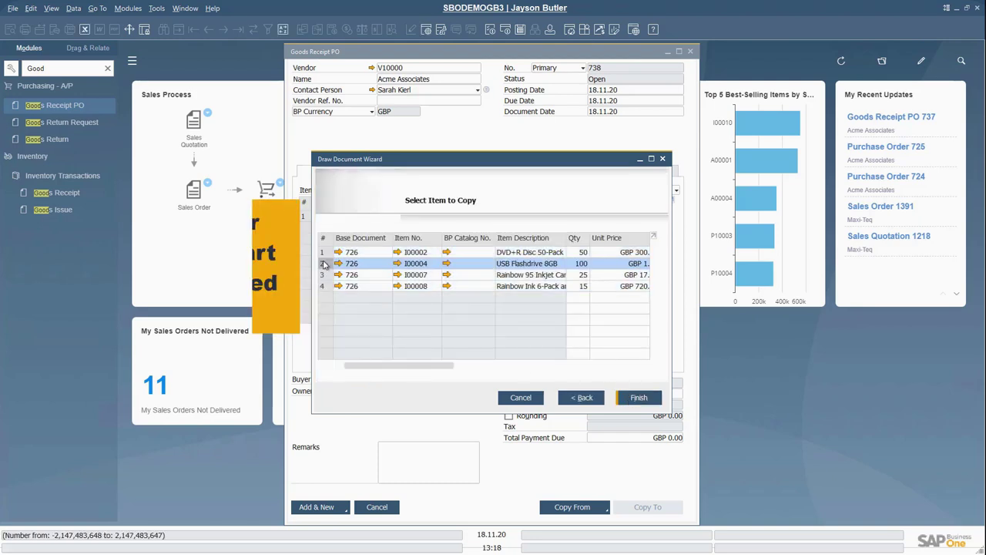
ctrl+click(323, 275)
ctrl+click(324, 286)
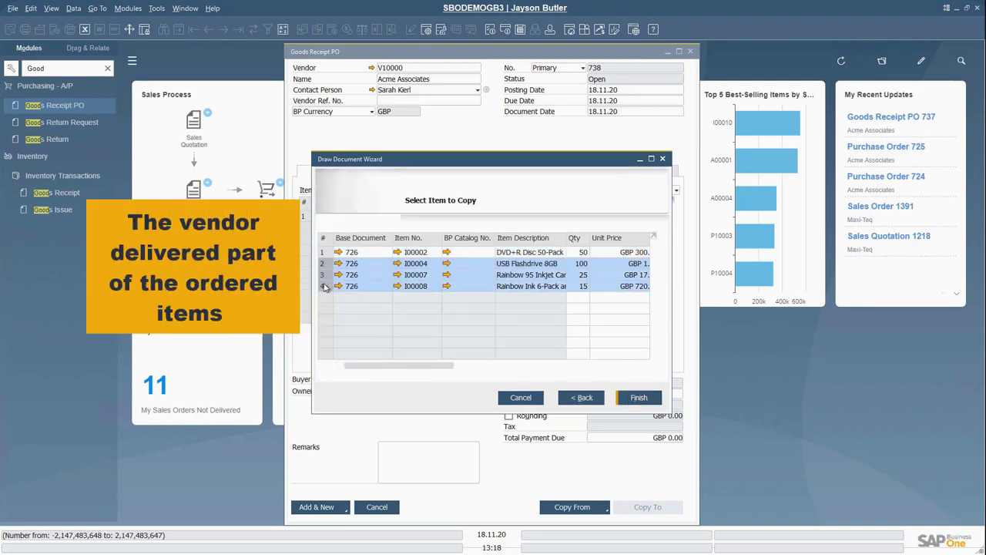
click(579, 263)
text(50)
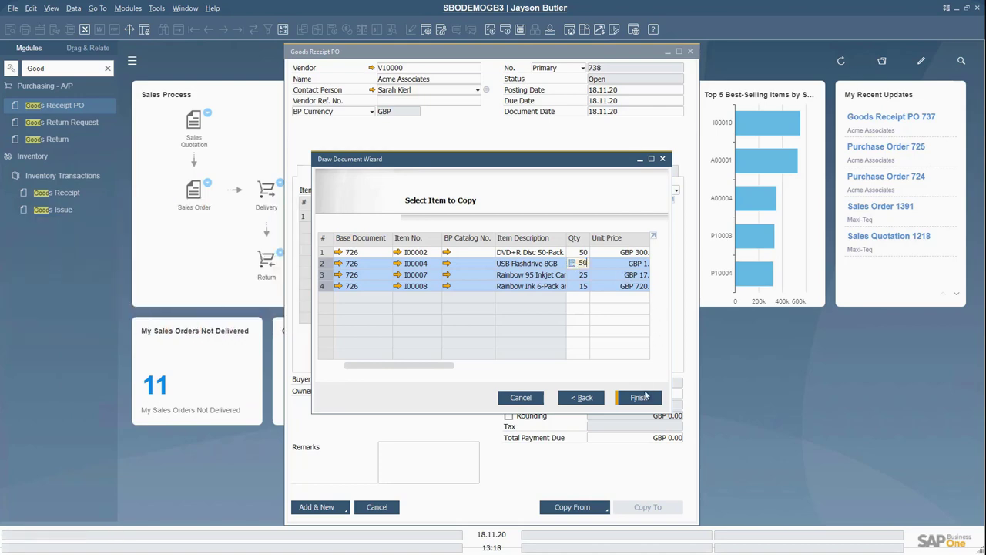
click(639, 397)
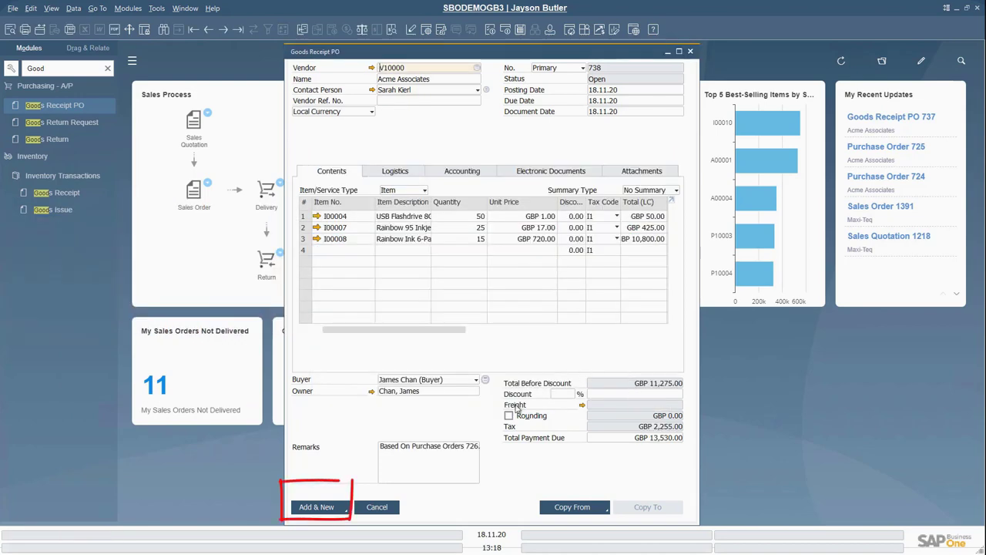
Save the goods receipt with the Add & Close option and confirm adding it.
click(346, 512)
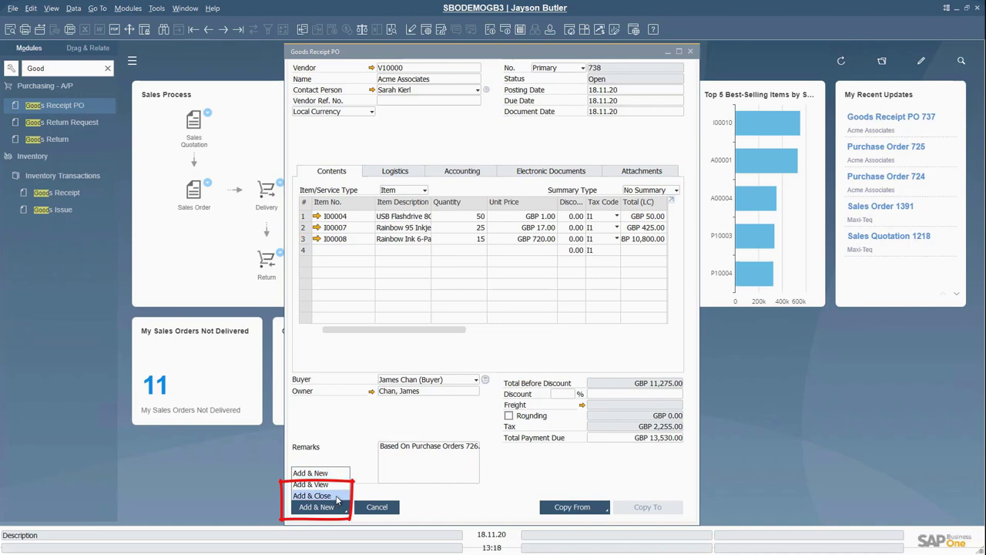
click(337, 500)
click(337, 500)
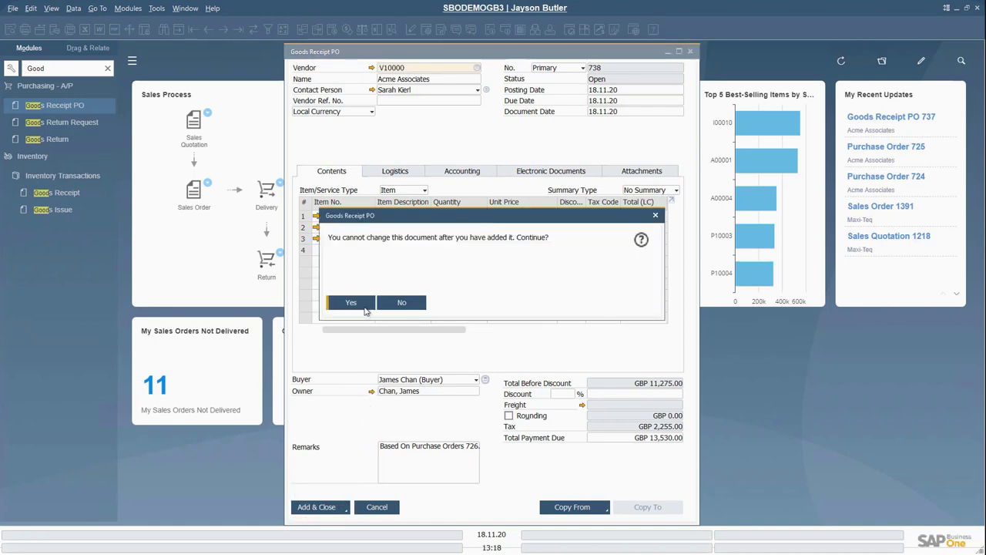
click(365, 306)
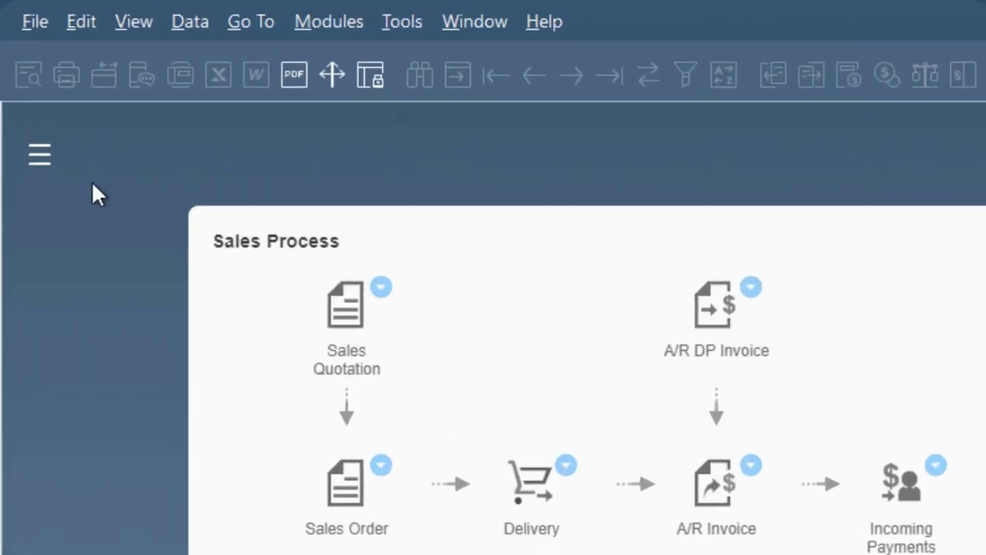
Look up "purchase" among the modules, open the Purchase Order form and display the last recorded order.
click(18, 61)
click(112, 185)
text(purchase)
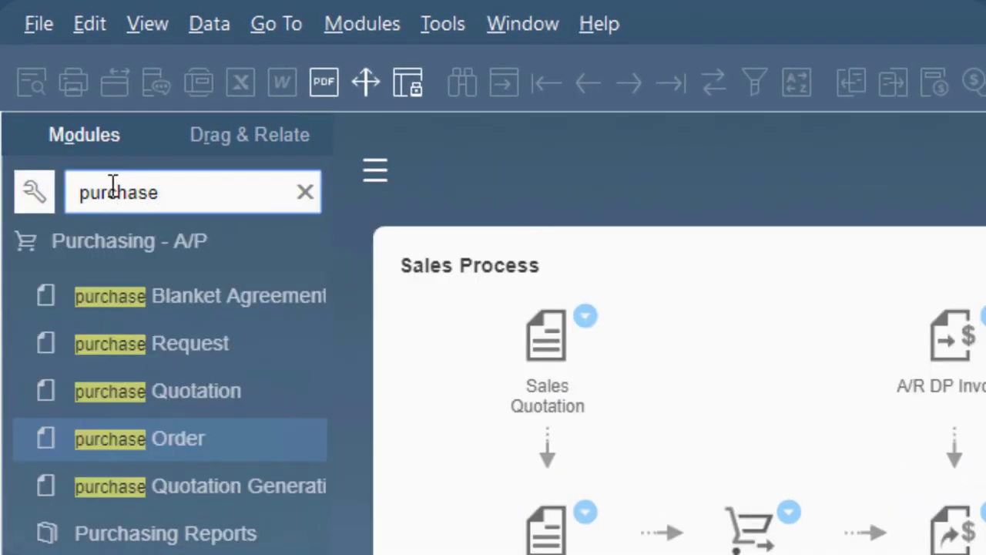
click(142, 433)
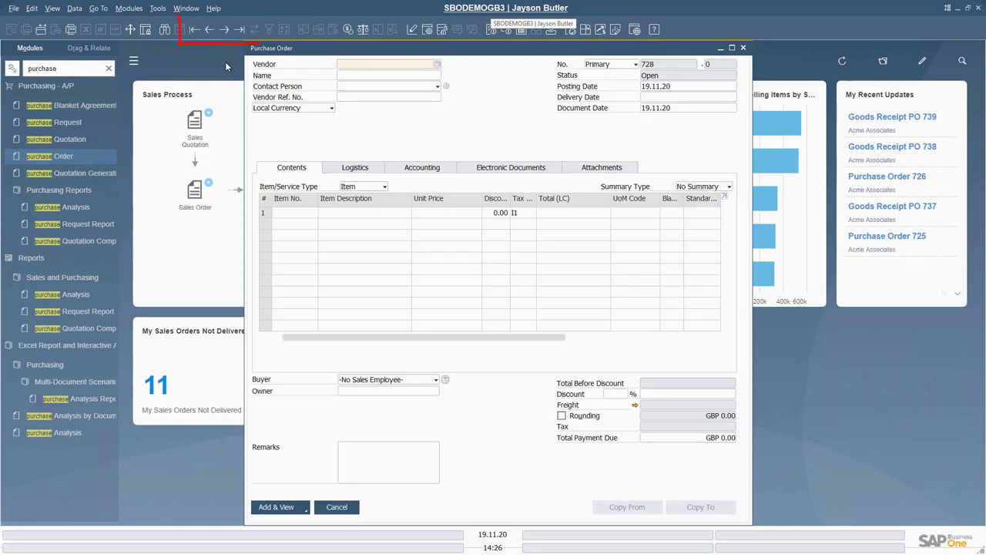
click(207, 30)
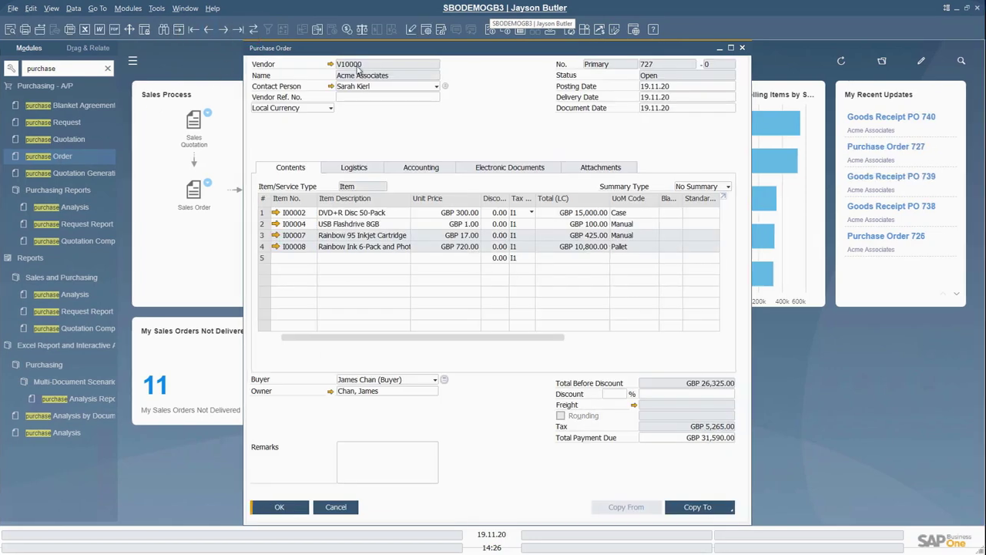
Make the Open Qty column visible in the purchase order's table through the form settings.
click(427, 31)
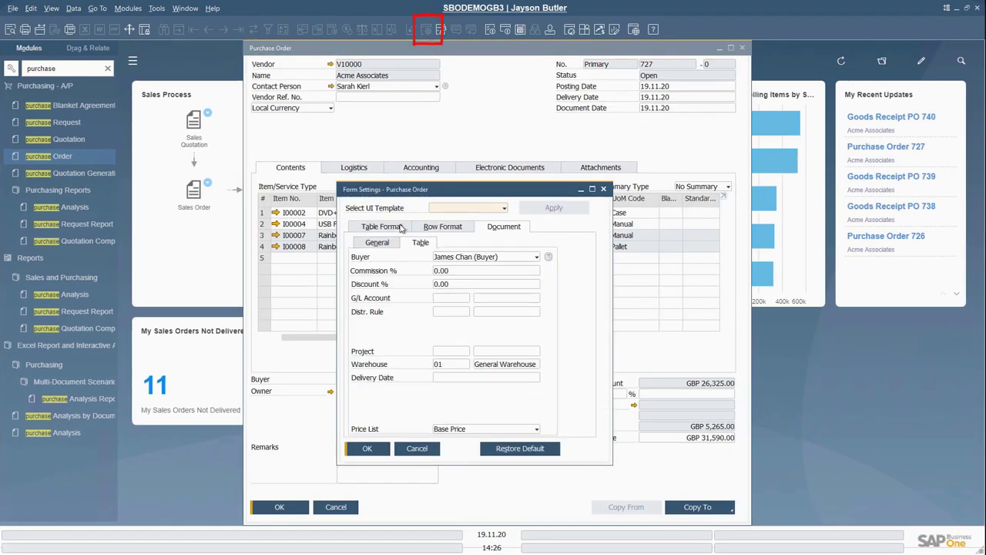
click(400, 226)
scroll(496, 380, down, 4)
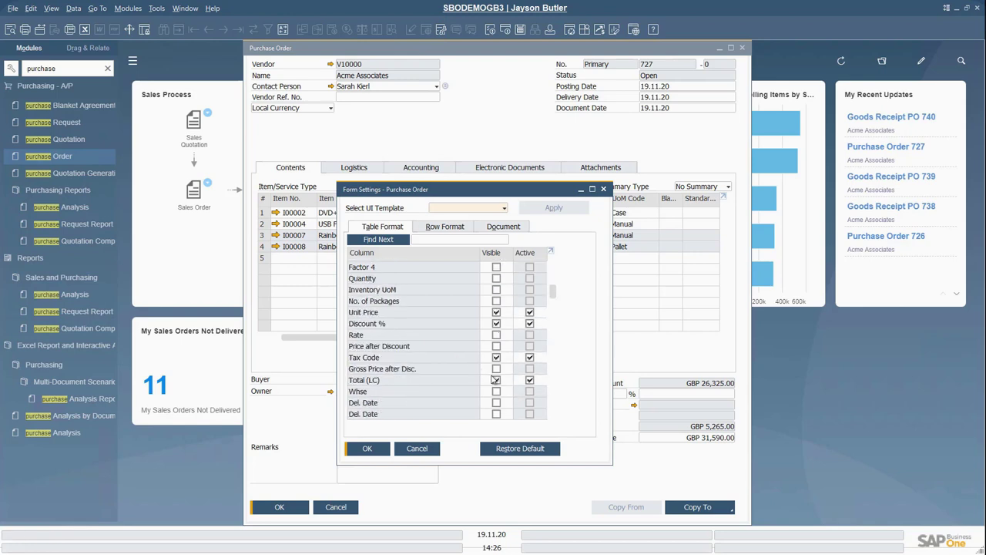
scroll(496, 380, down, 3)
click(496, 380)
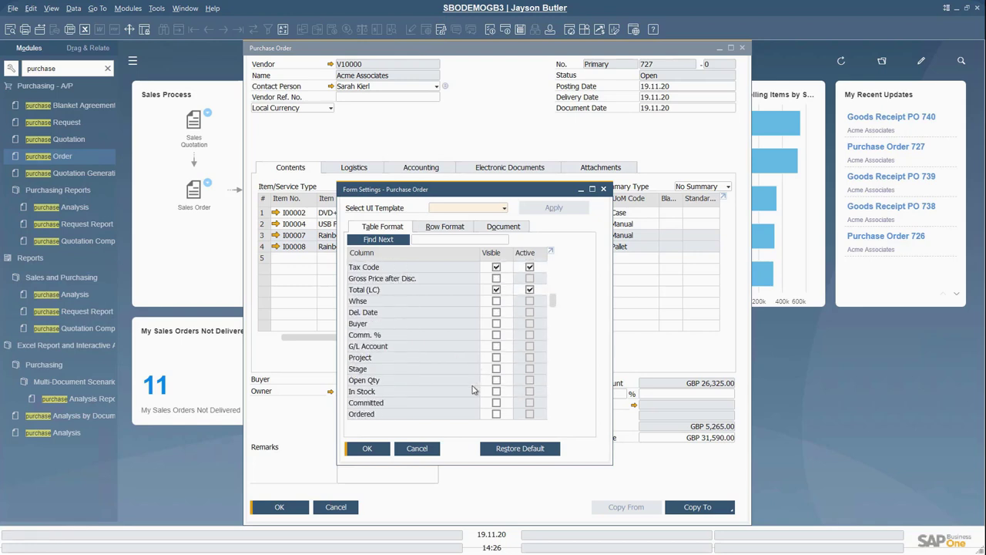
click(367, 450)
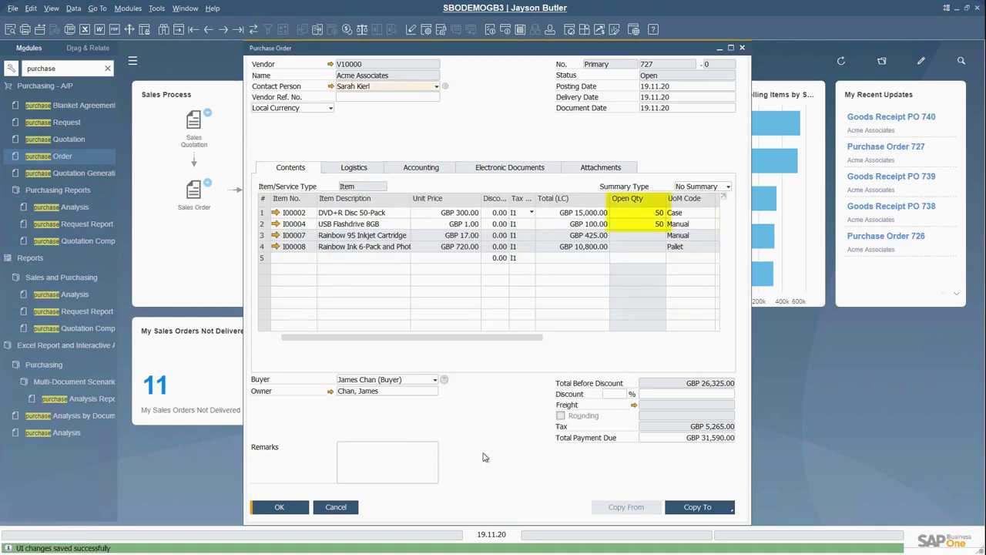
Copy the purchase order to a Goods Receipt PO and add item I00003 (USB Flashdrive 4GB) with a quantity of 20.
click(729, 511)
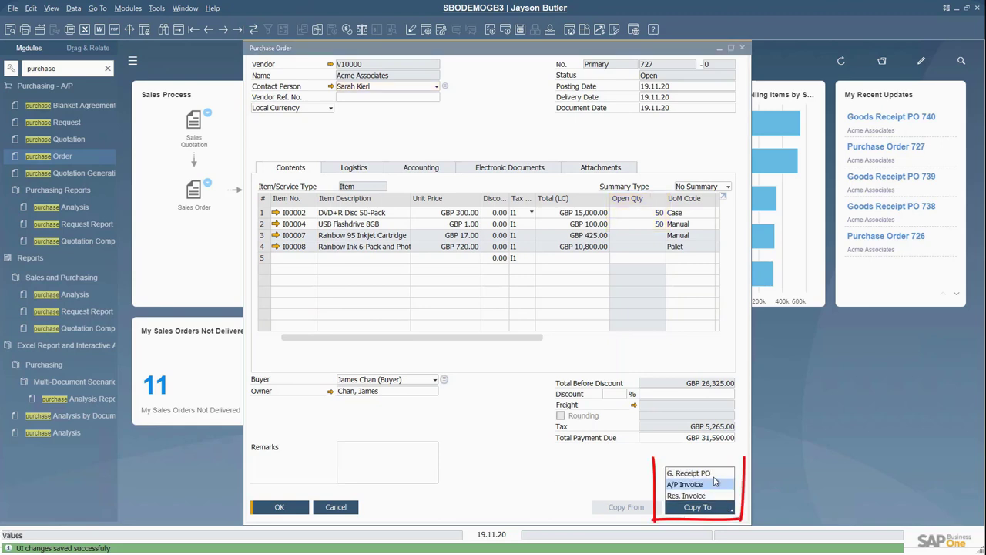
click(715, 476)
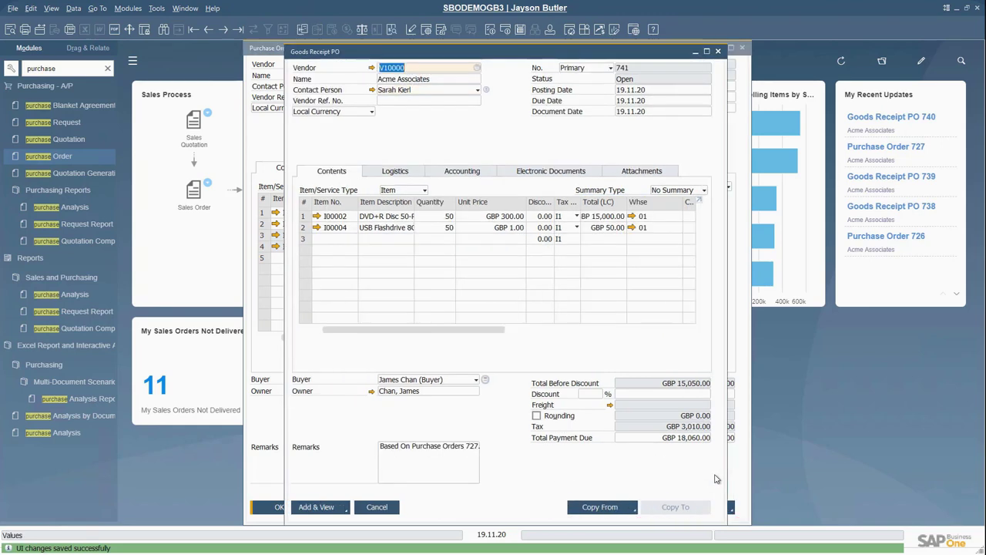
click(345, 240)
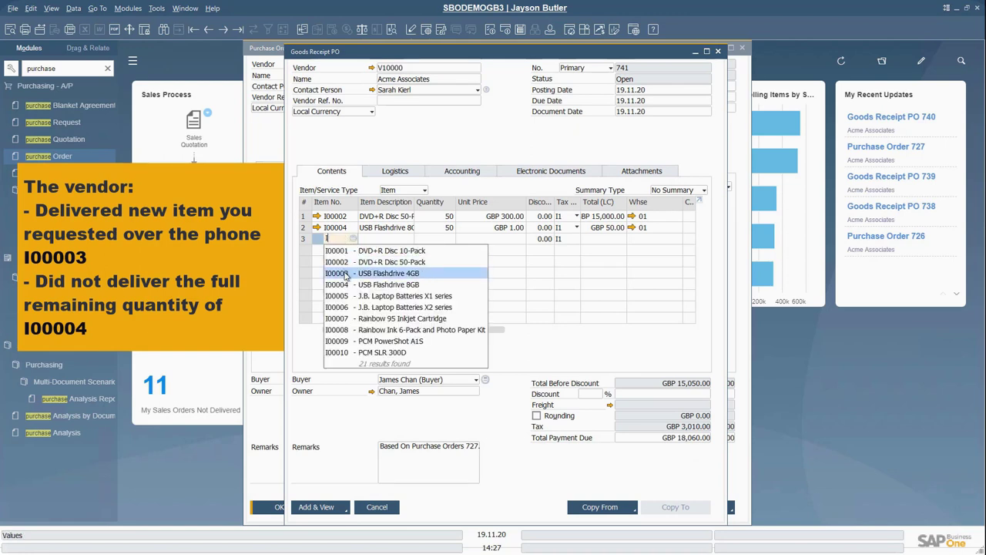
click(345, 273)
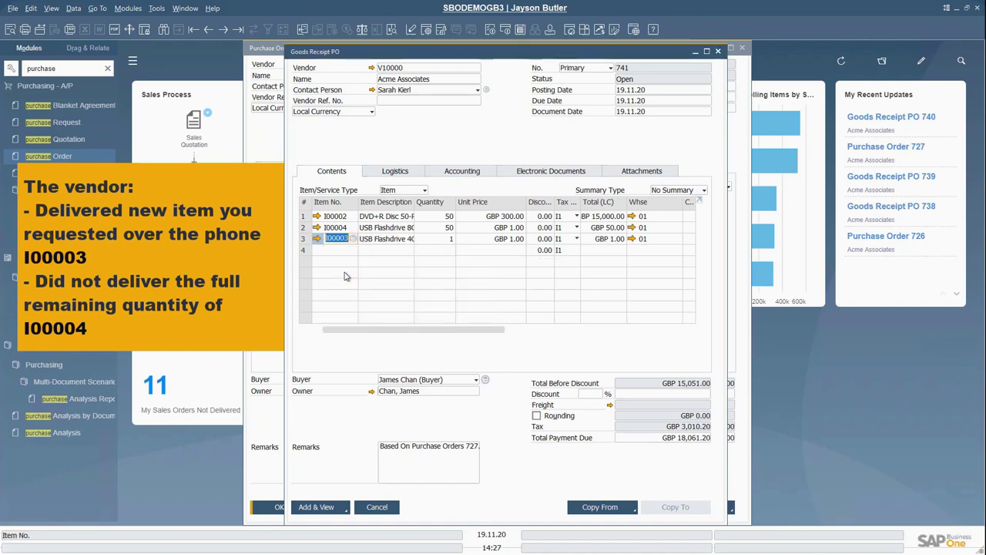
click(424, 239)
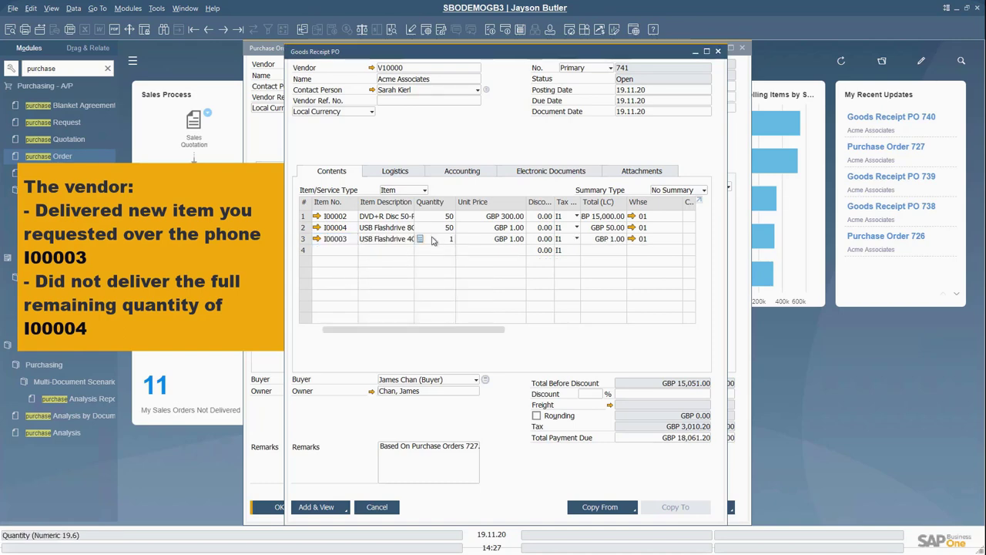
text(20)
Set the quantity of item I00004 to 30 and add the goods receipt PO, confirming the addition.
click(435, 227)
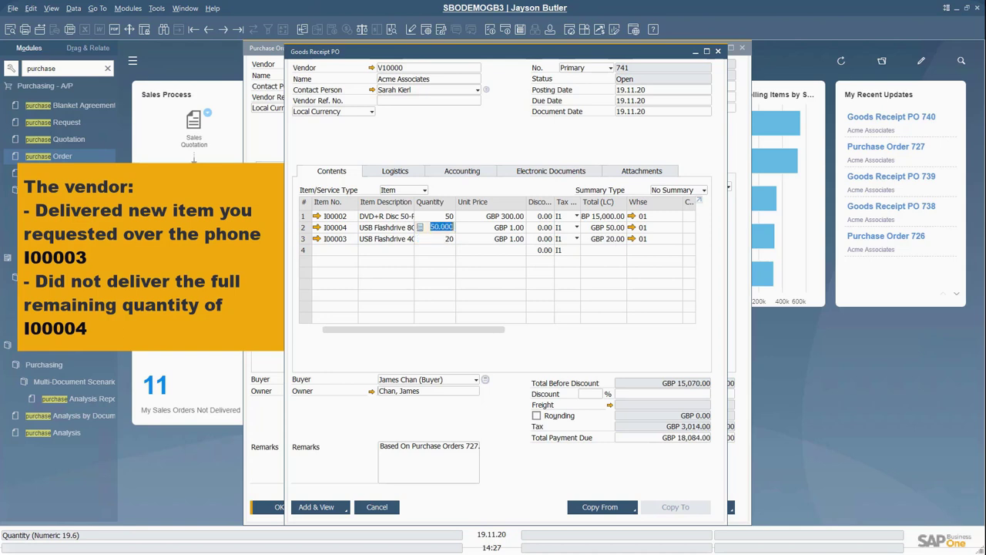
text(30)
click(380, 447)
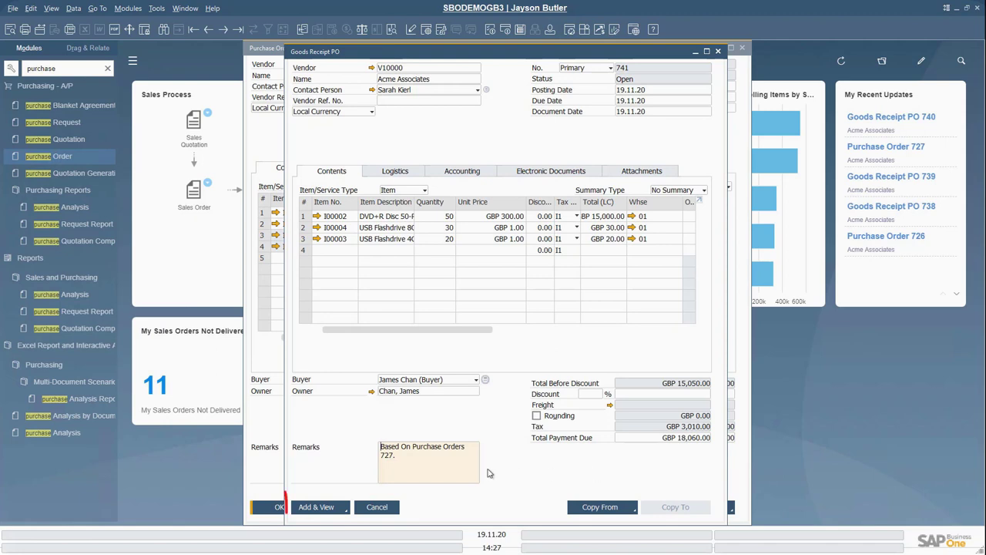
click(332, 511)
click(371, 305)
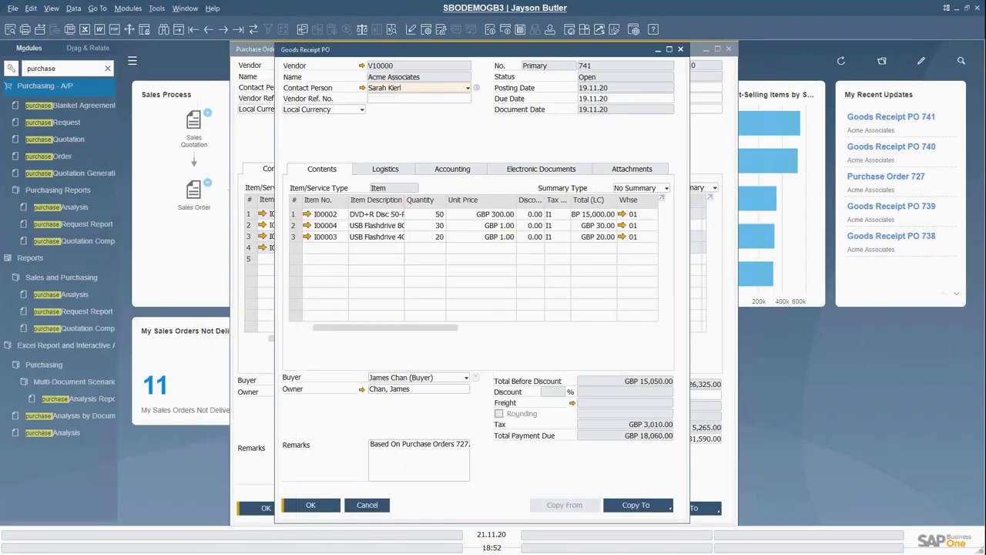
Open the item master data of I00004 from the goods receipt, check its Inventory Data for warehouse stock, and close it.
click(306, 225)
drag(661, 67, 444, 62)
click(463, 171)
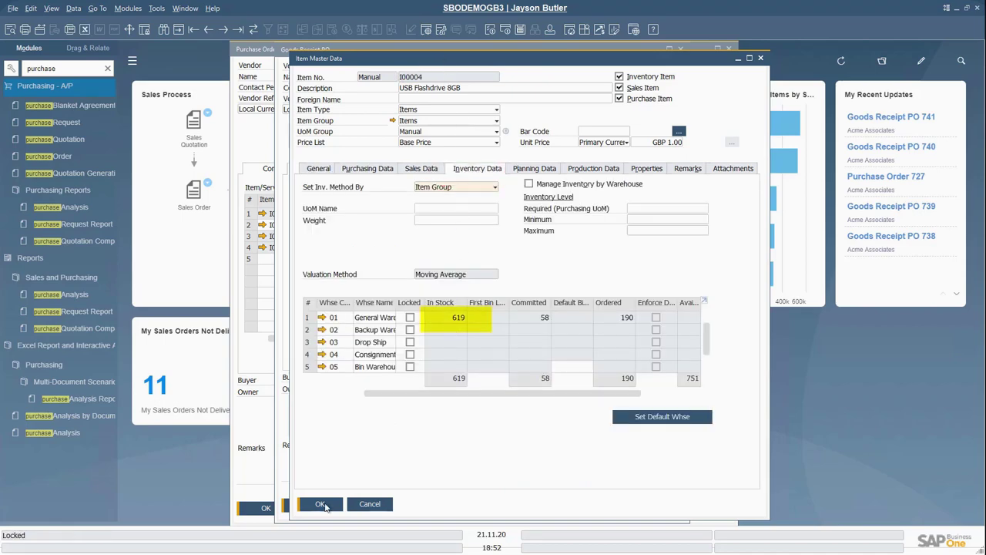
click(320, 504)
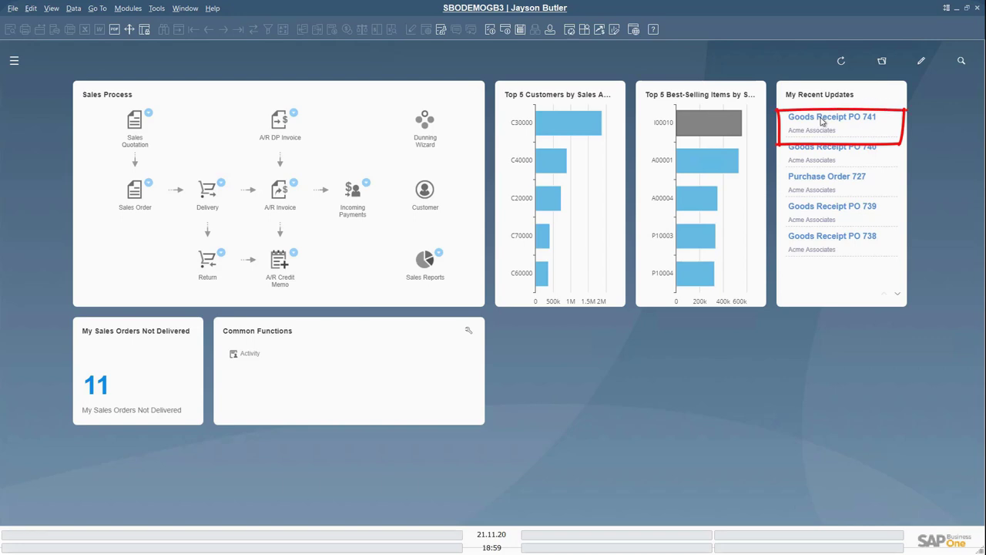
Duplicate the most recent goods receipt PO, assign Acme Associates as vendor and update the rows with the vendor's data.
click(822, 121)
right_click(429, 136)
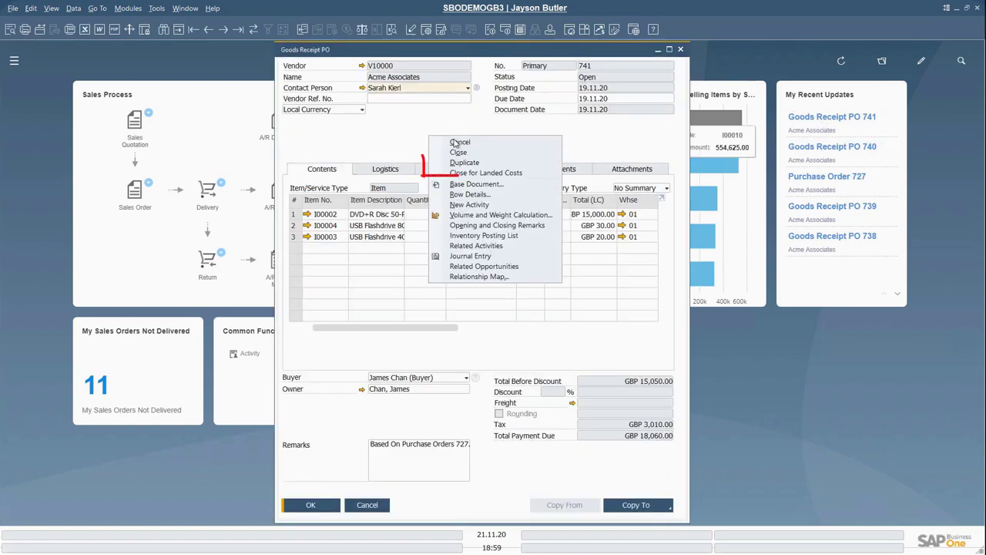
click(459, 142)
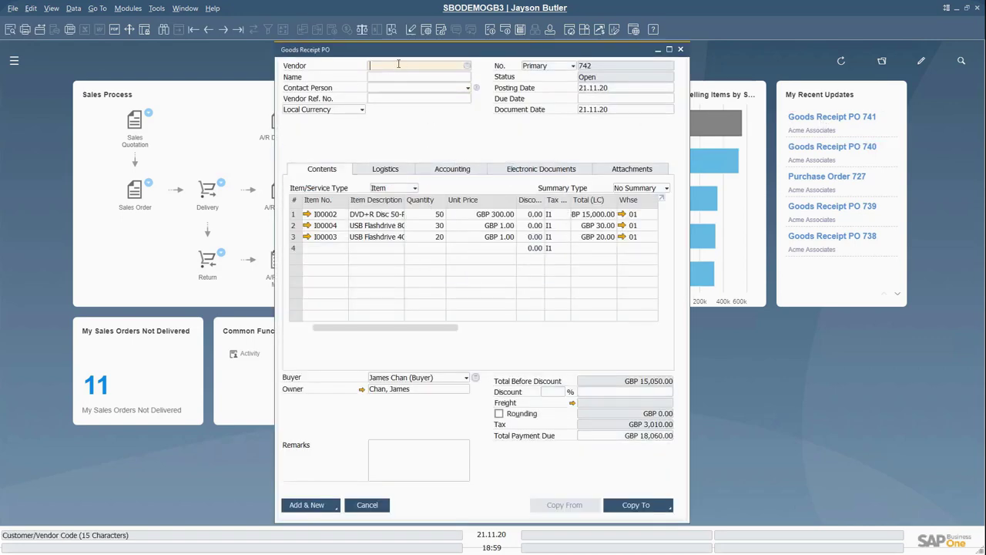
text(V1000)
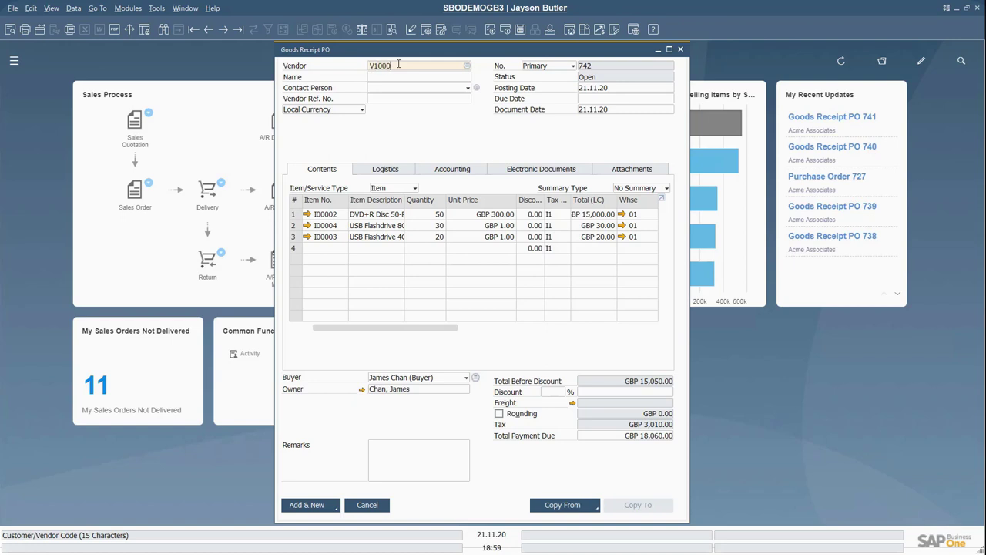
text(0)
click(396, 76)
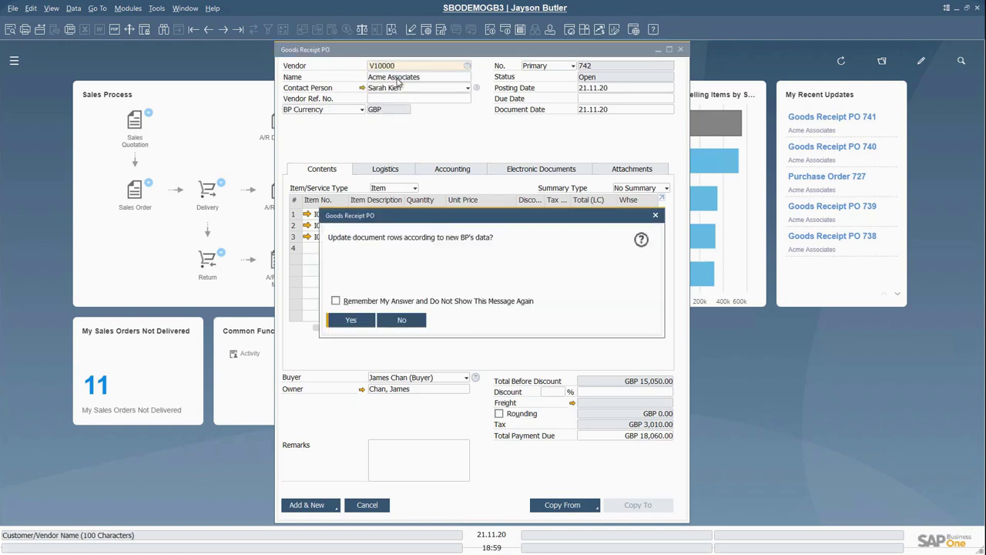
click(372, 322)
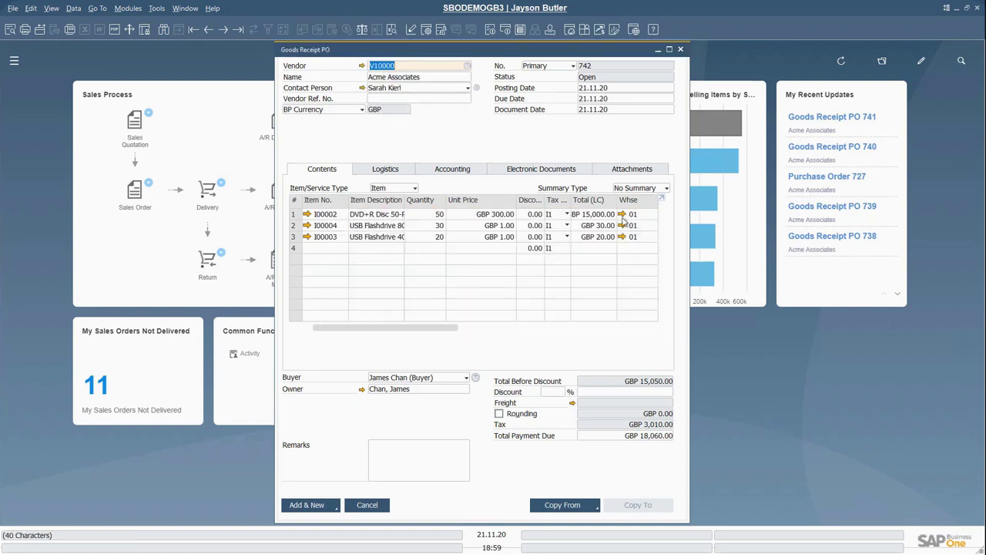
Choose warehouse 01 for item I00002 in the duplicated goods receipt.
key(ctrl+Tab)
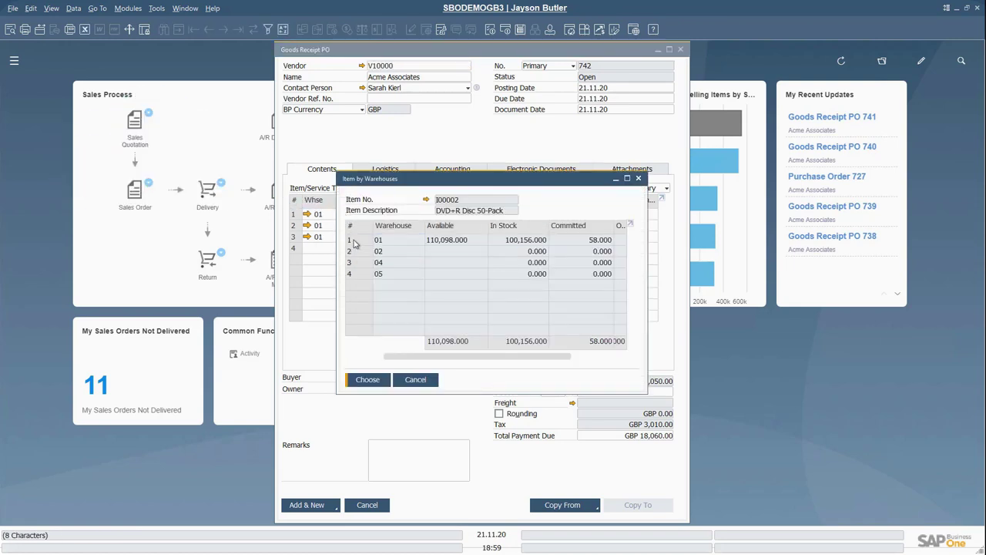
click(355, 243)
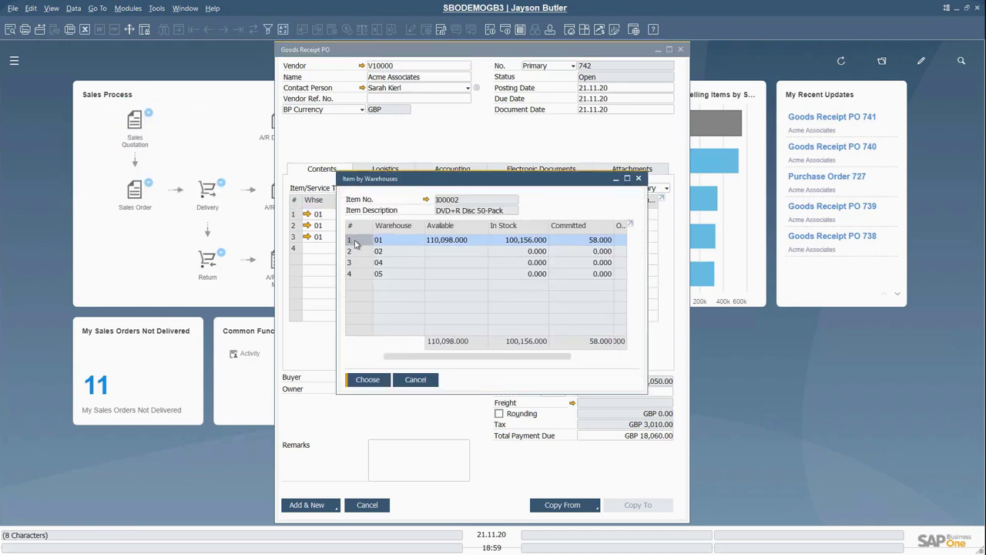
click(357, 379)
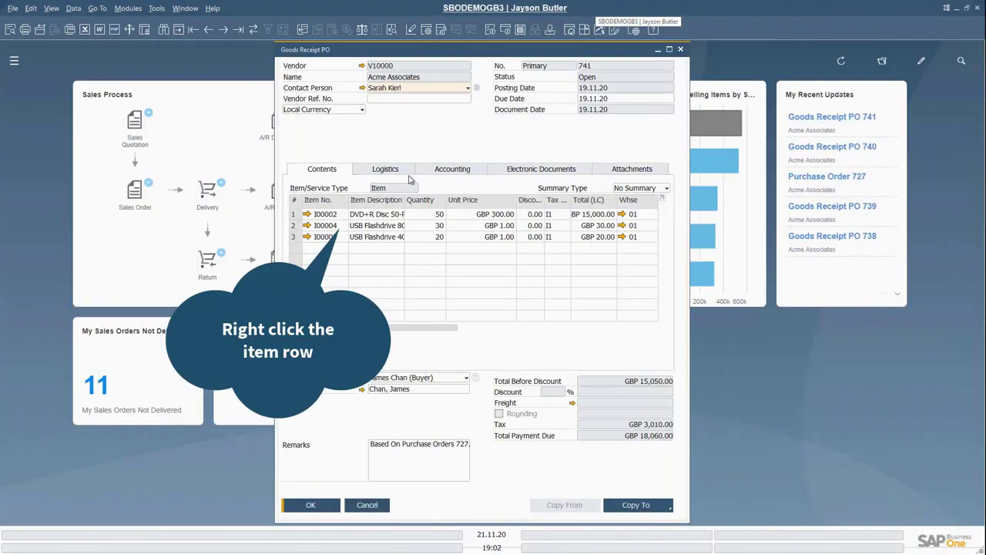
Check the Available-to-Promise inventory status of item I00004 from the saved goods receipt PO, and close both windows.
right_click(322, 229)
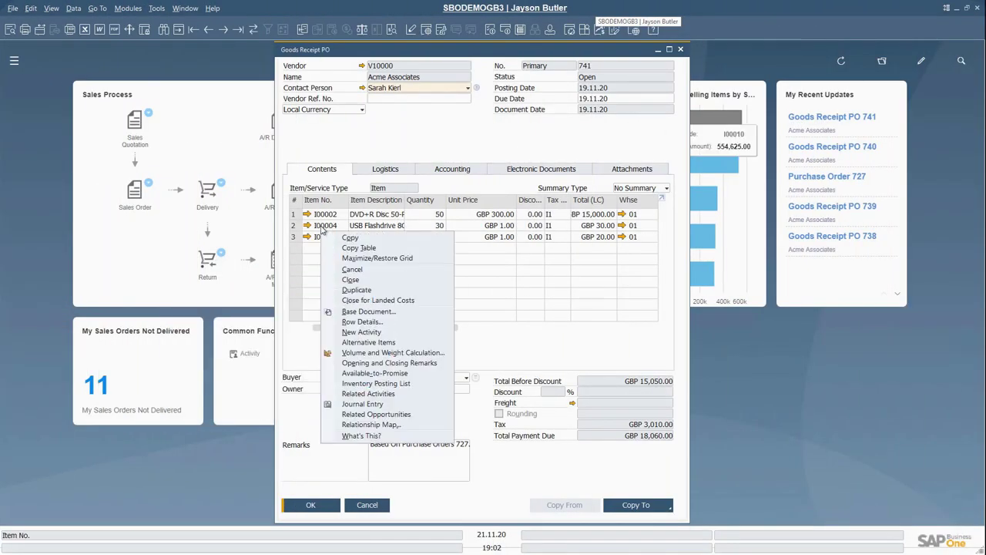
click(360, 377)
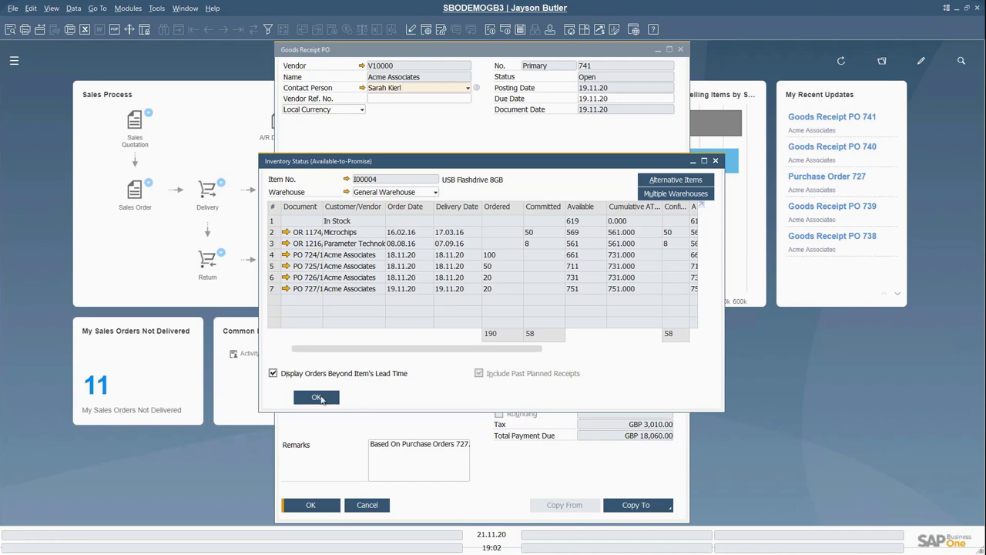
click(316, 399)
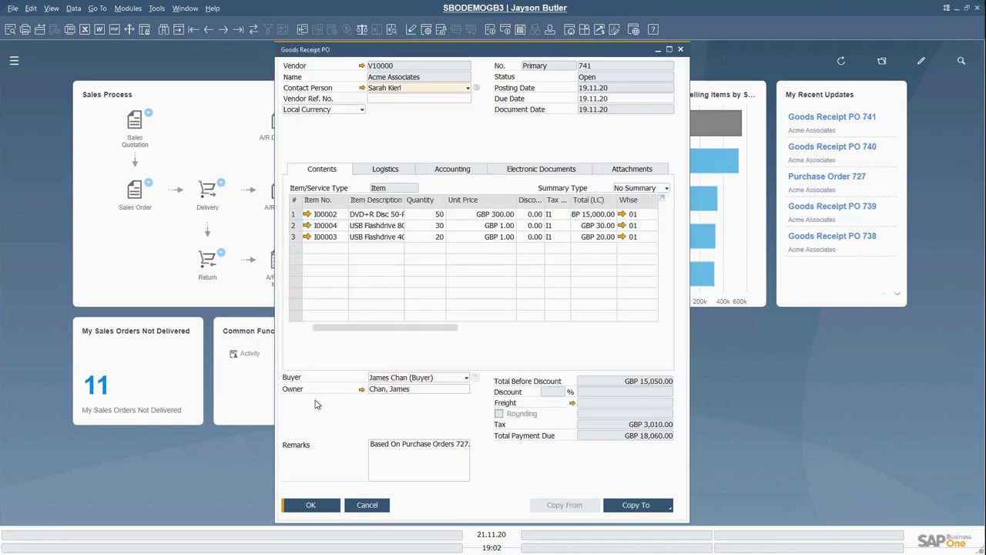
click(304, 507)
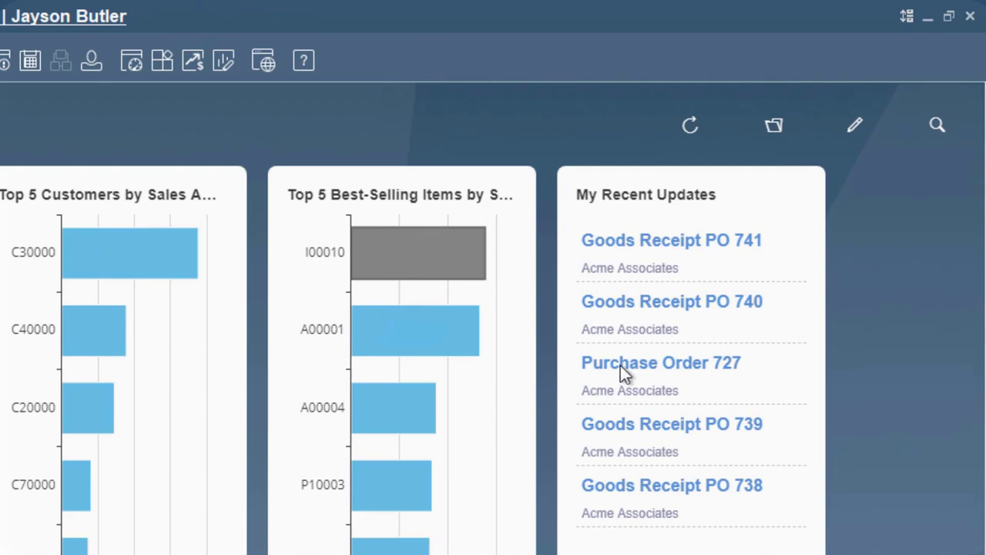
Open the recent Acme Associates purchase order, close the row of item I00004 and update the order.
click(620, 365)
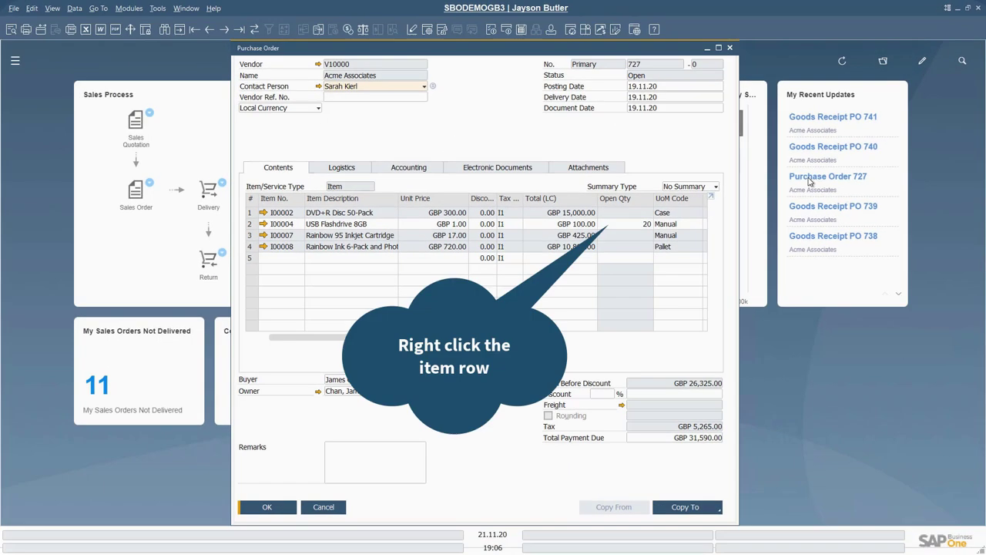
right_click(625, 226)
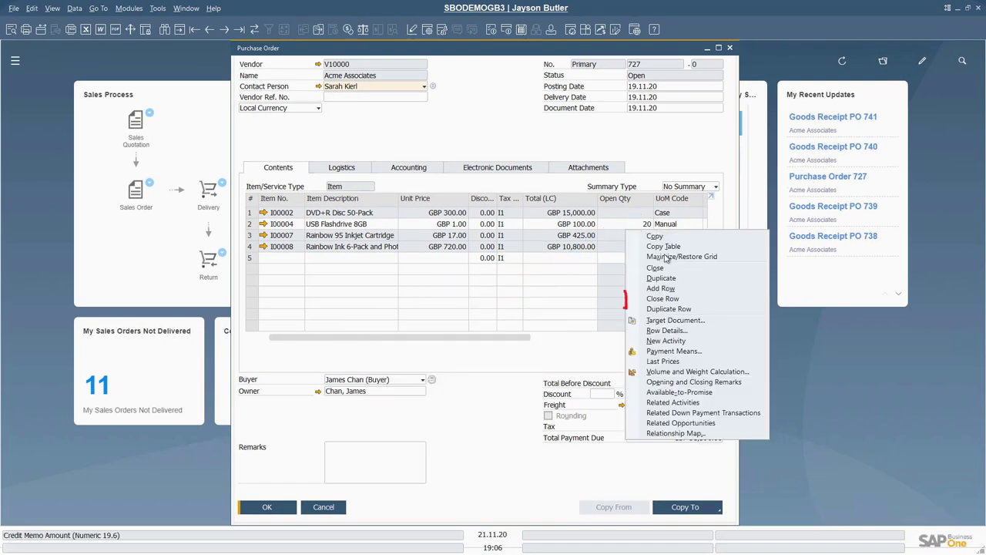
click(674, 301)
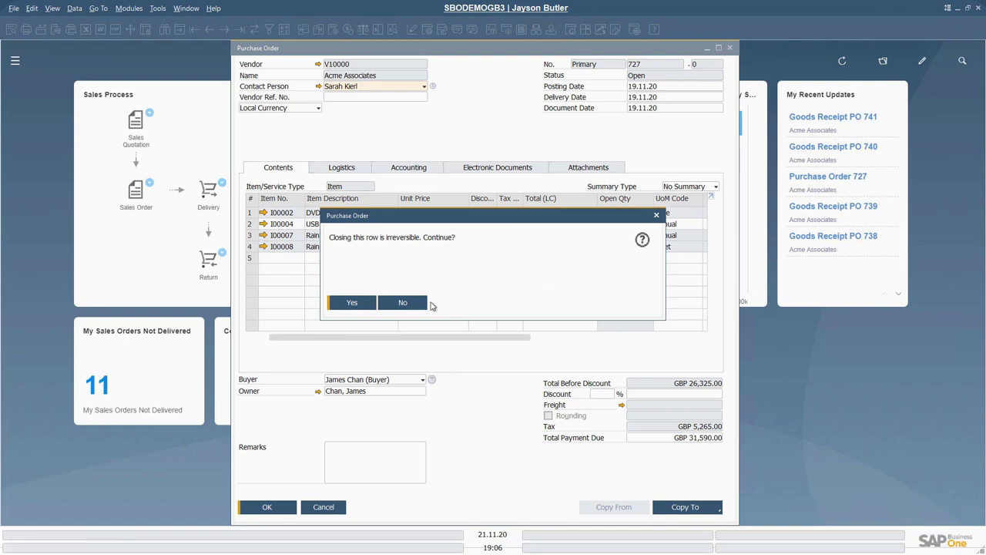
click(358, 303)
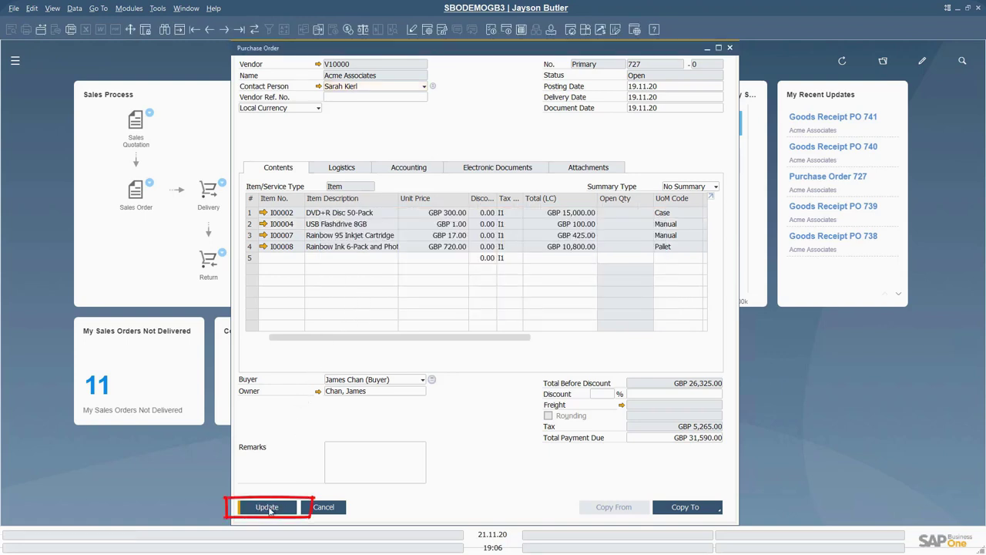
click(266, 506)
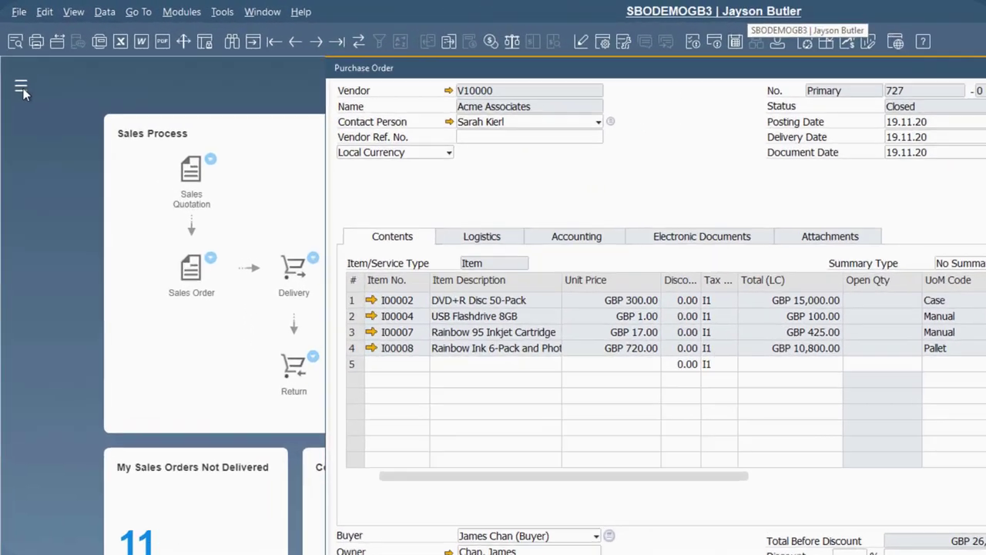
Look up "invoice" among the modules and open a new A/P Invoice with Acme Associates as vendor.
click(14, 60)
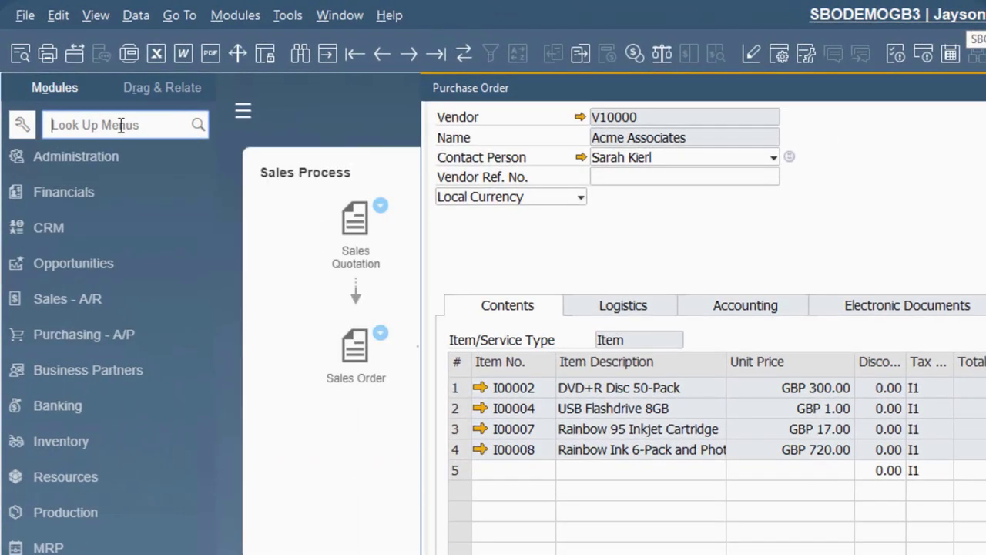
text(invoice)
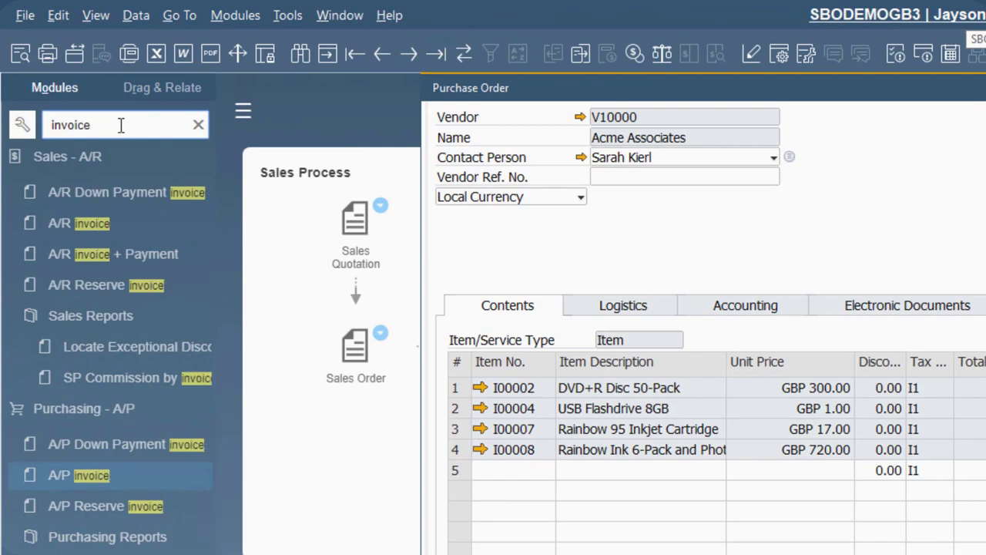
click(88, 478)
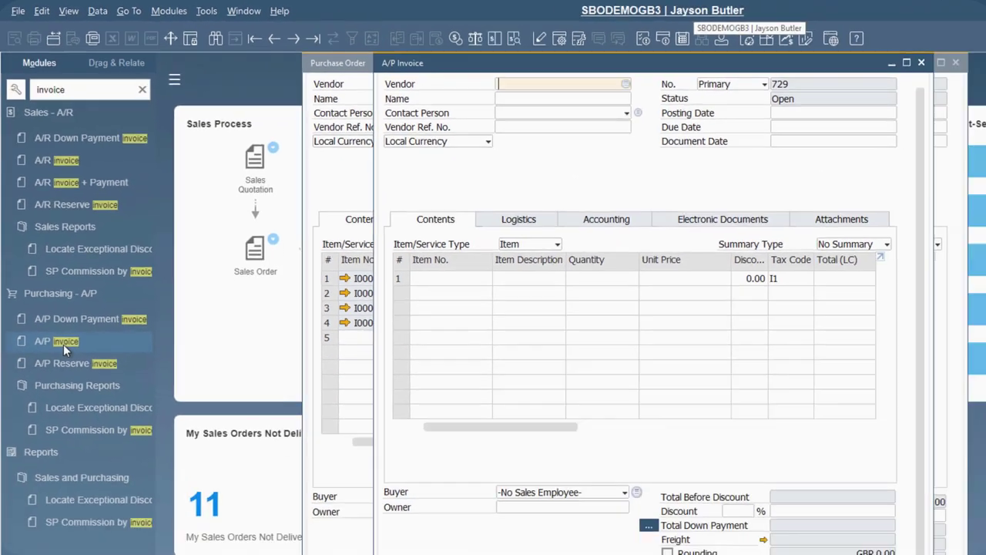
text(V)
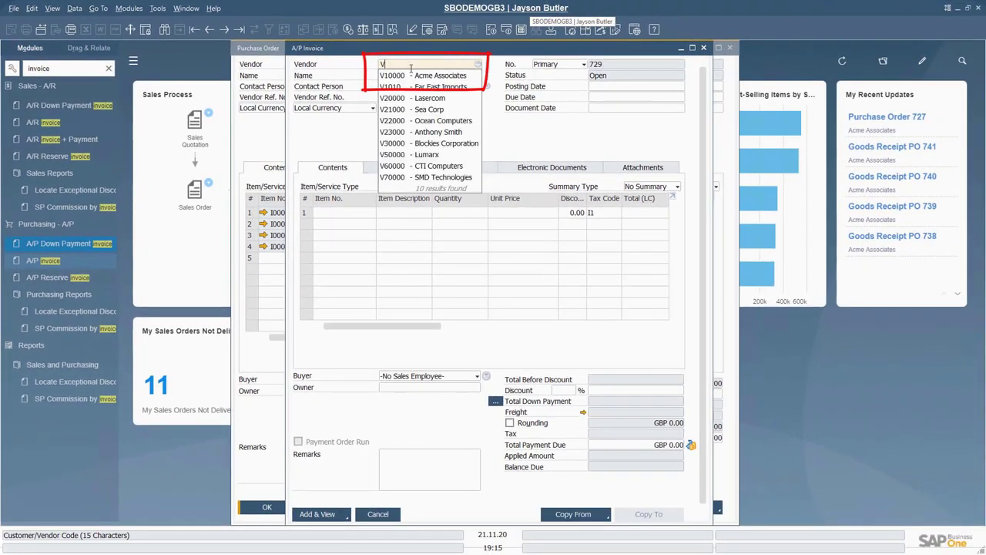
click(411, 77)
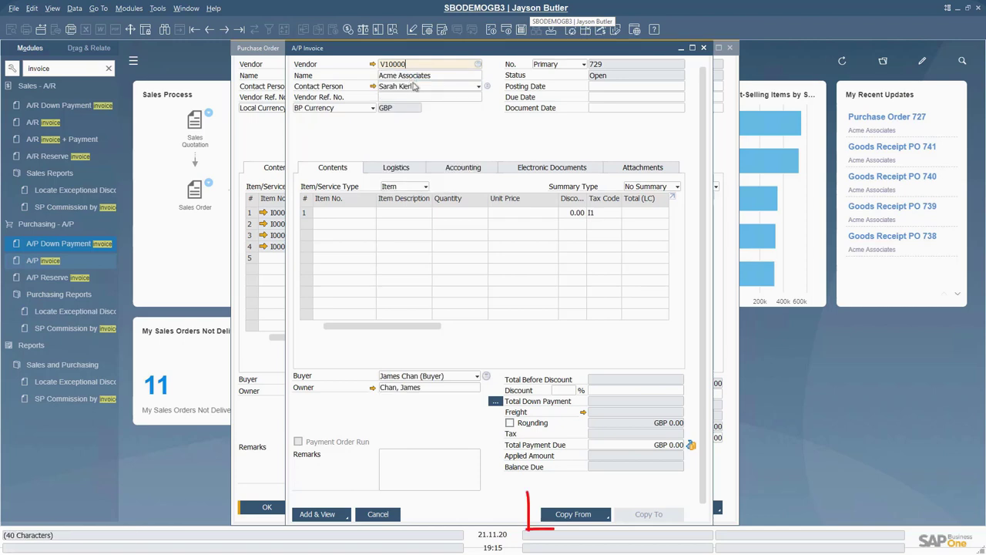
Copy the last two goods receipt POs into the invoice with all data and base-document exchange rates, and widen its Base Type column.
click(608, 519)
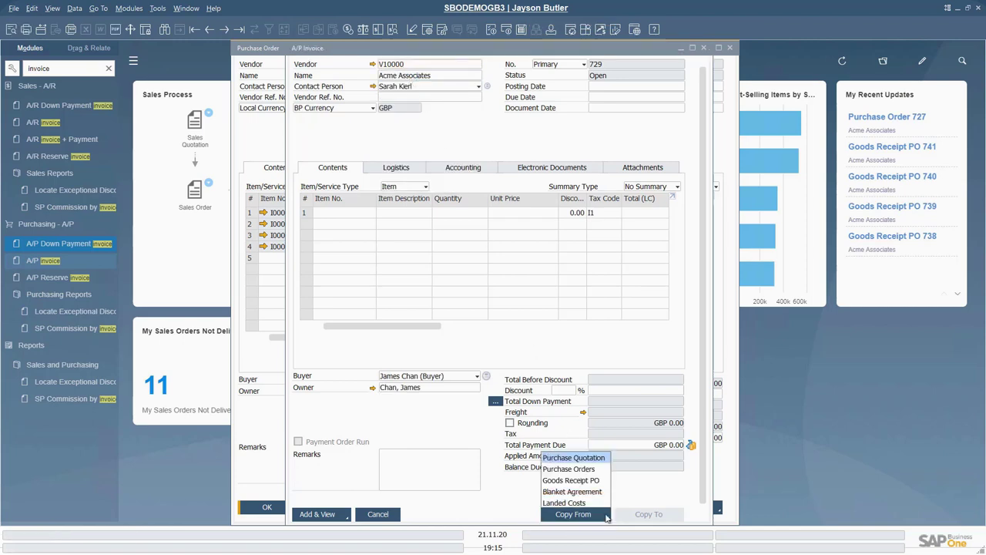
click(569, 480)
click(331, 314)
shift+click(331, 307)
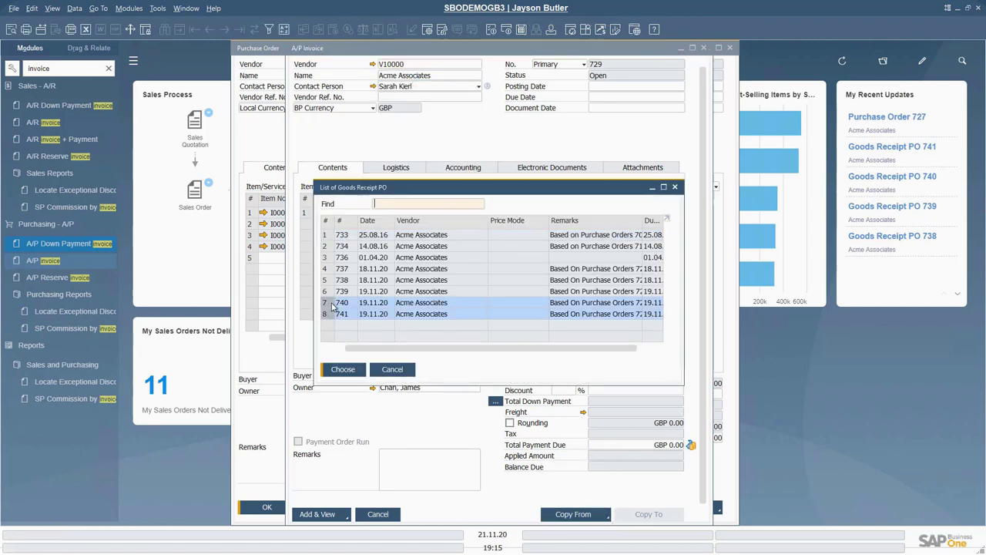
click(343, 369)
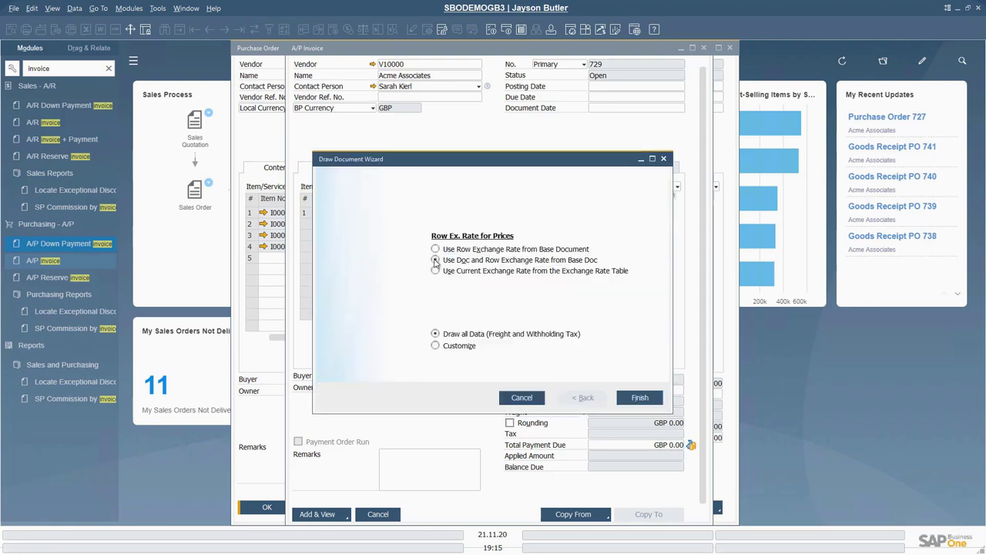
click(633, 399)
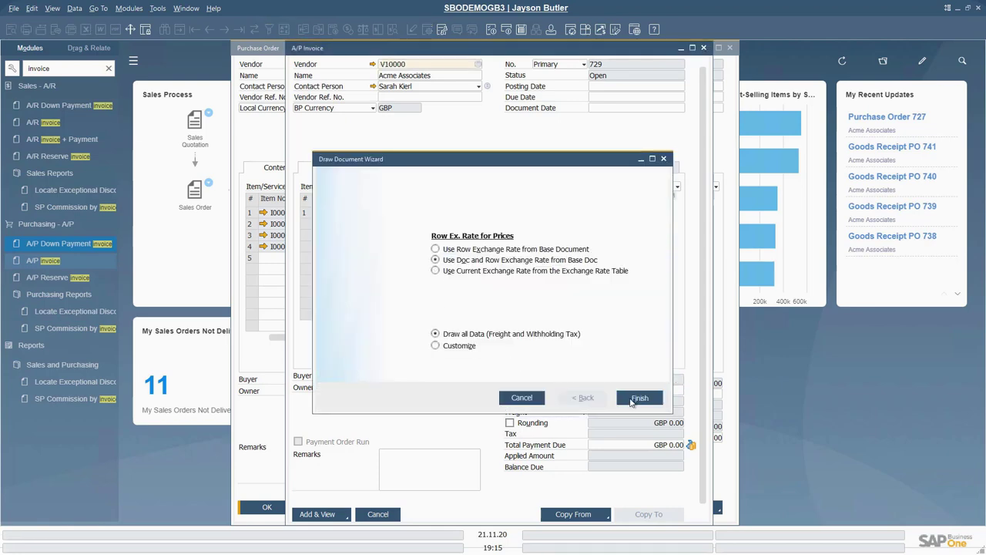
drag(430, 330, 521, 326)
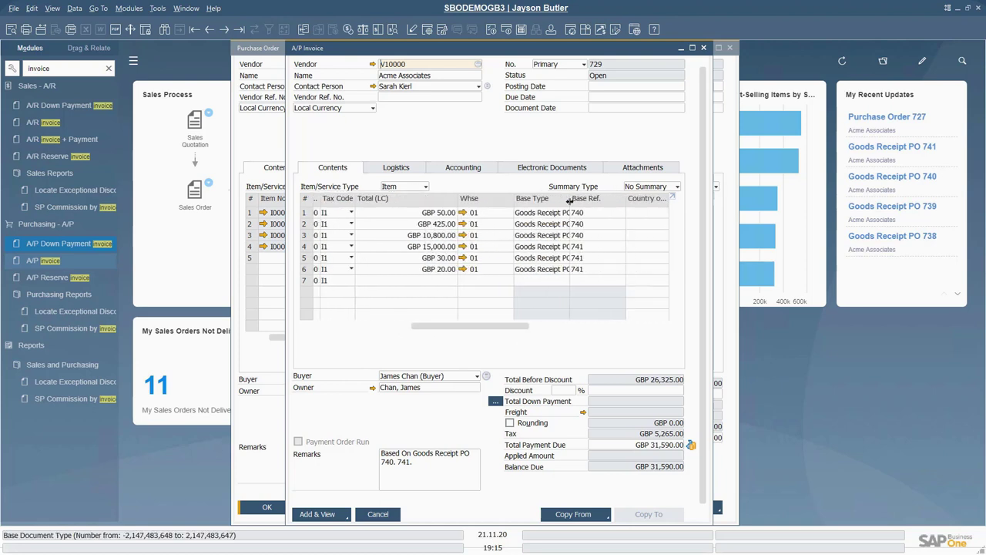
drag(603, 205, 606, 206)
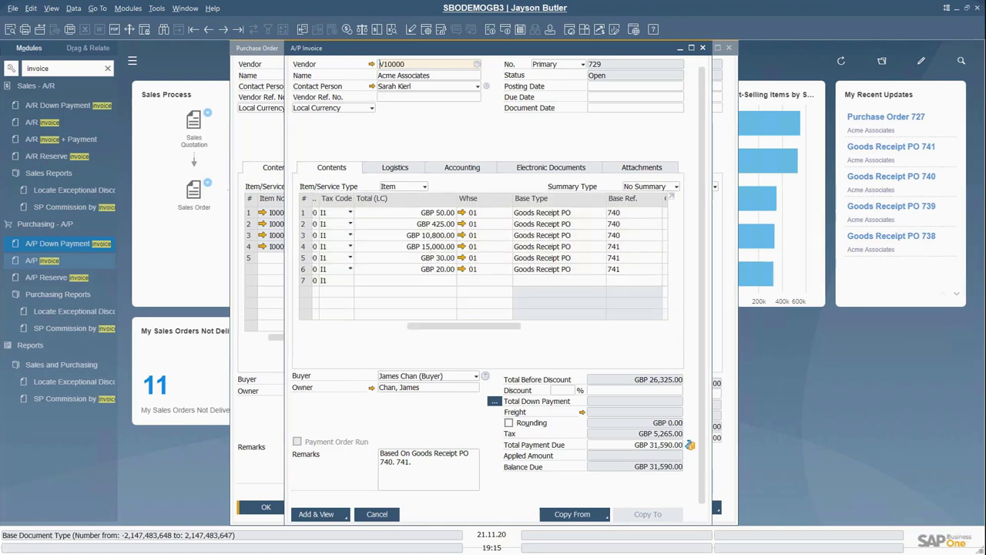
Set the A/P invoice's posting date to 20.11.20 and let the due and document dates fill in.
click(676, 86)
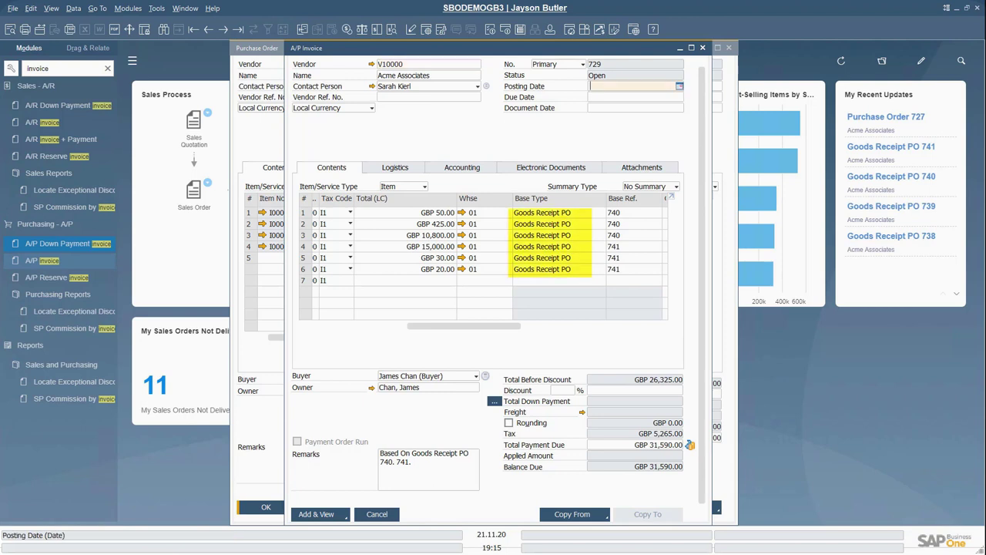
click(679, 86)
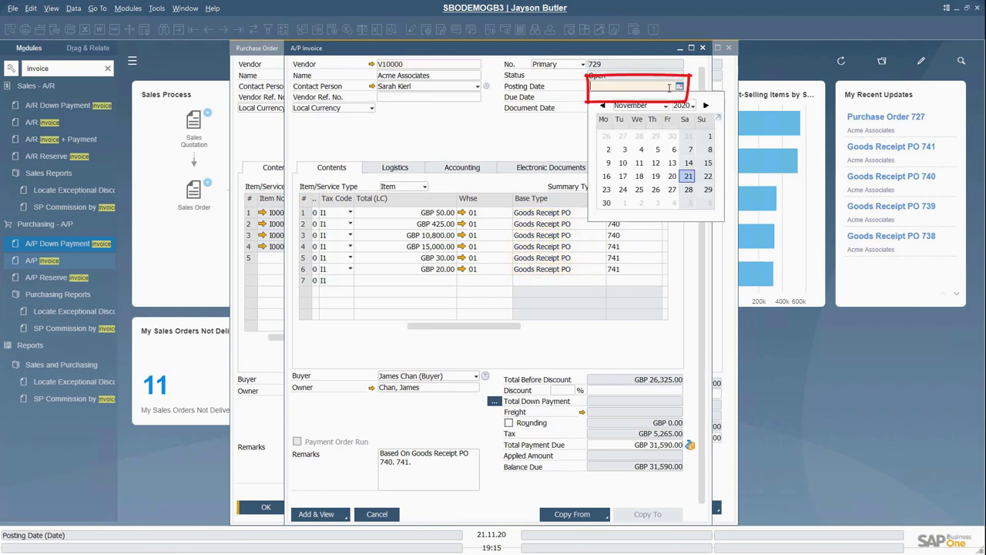
click(671, 177)
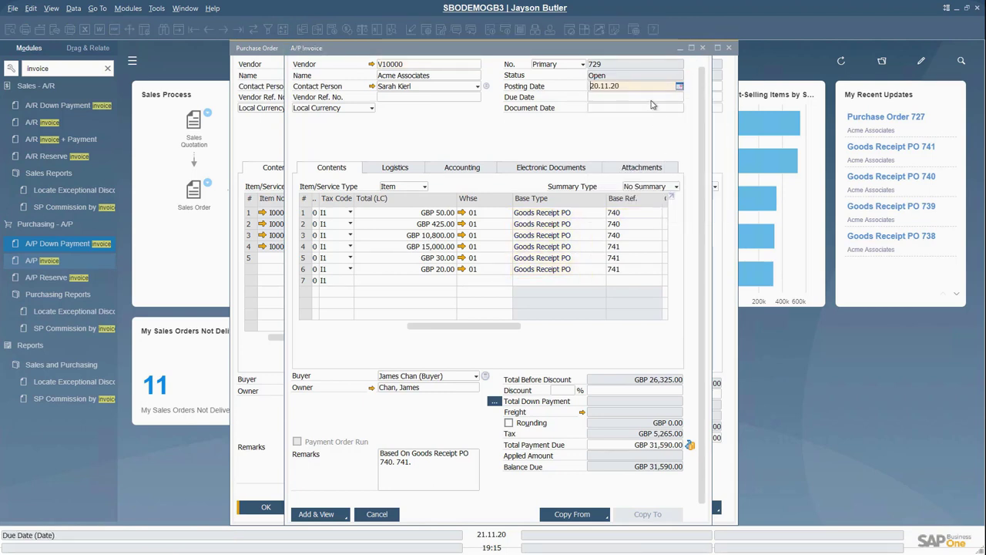
key(Tab)
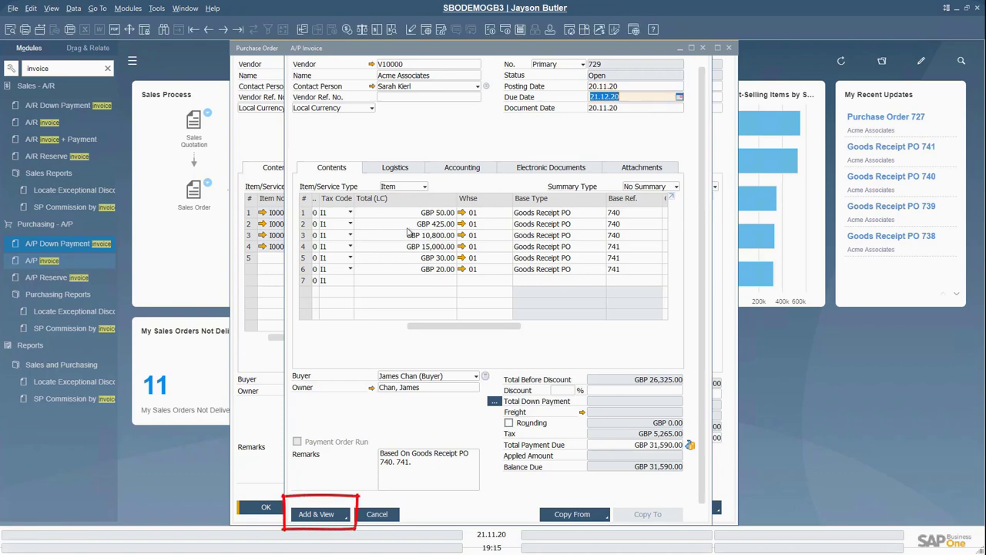
Add and close the A/P invoice with confirmation, close the purchase order behind it and hide the module list.
click(345, 519)
click(319, 502)
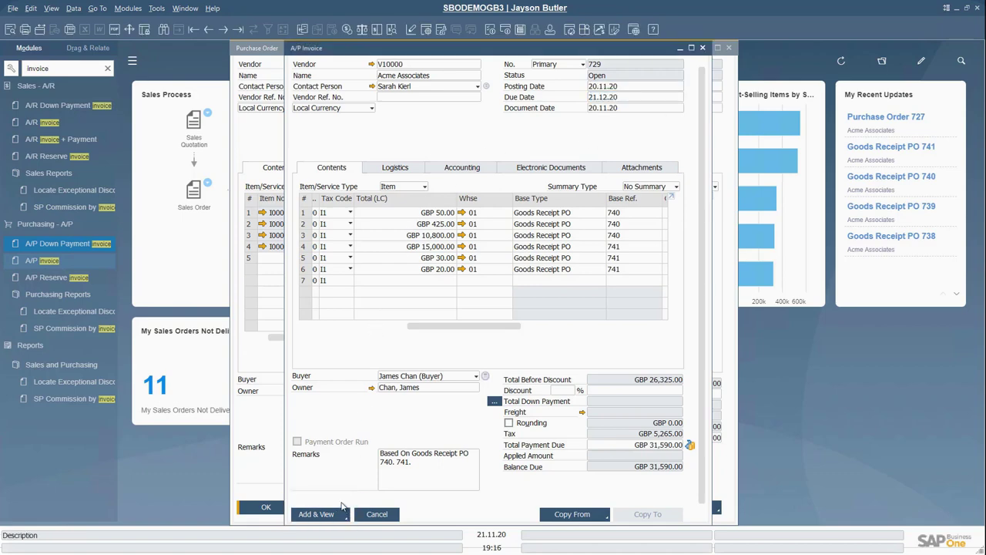
click(348, 304)
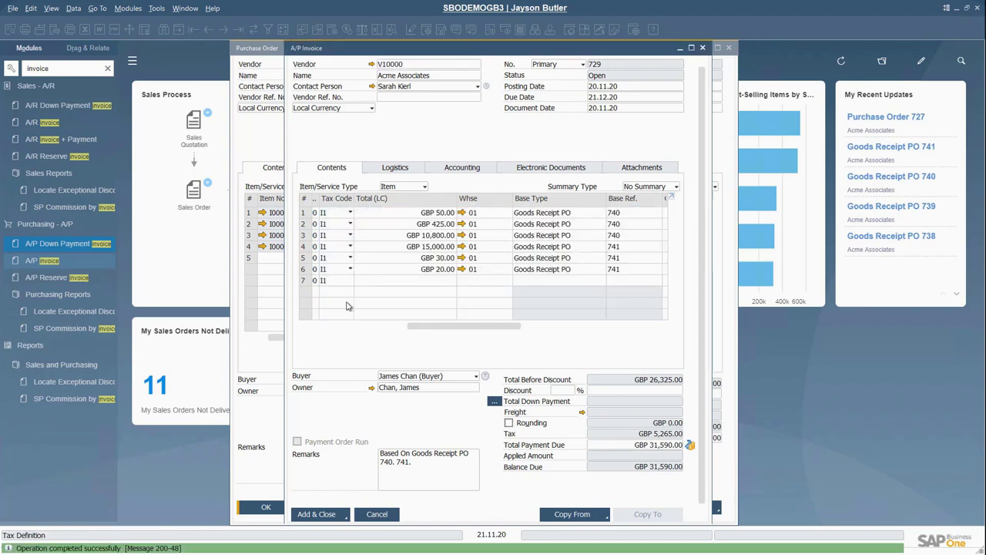
click(274, 505)
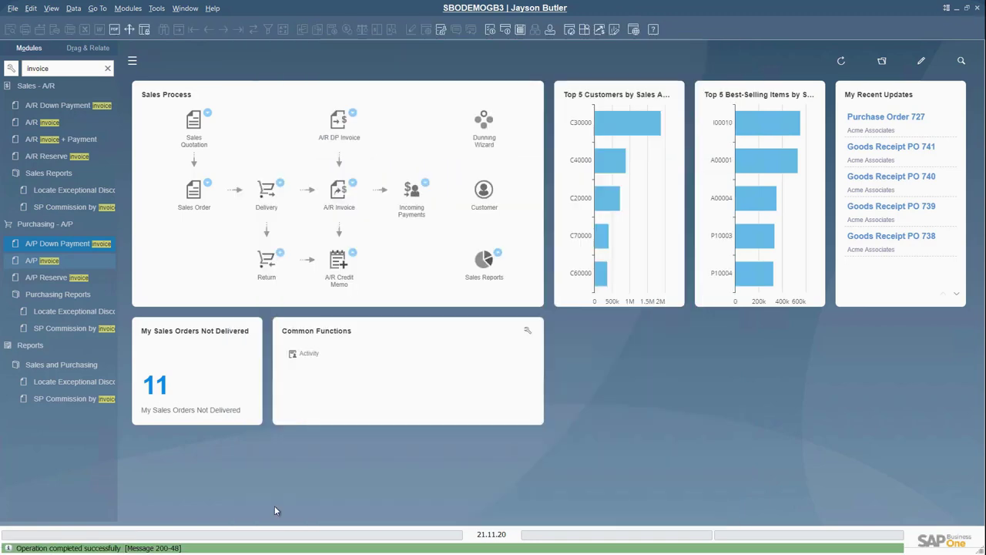
click(135, 63)
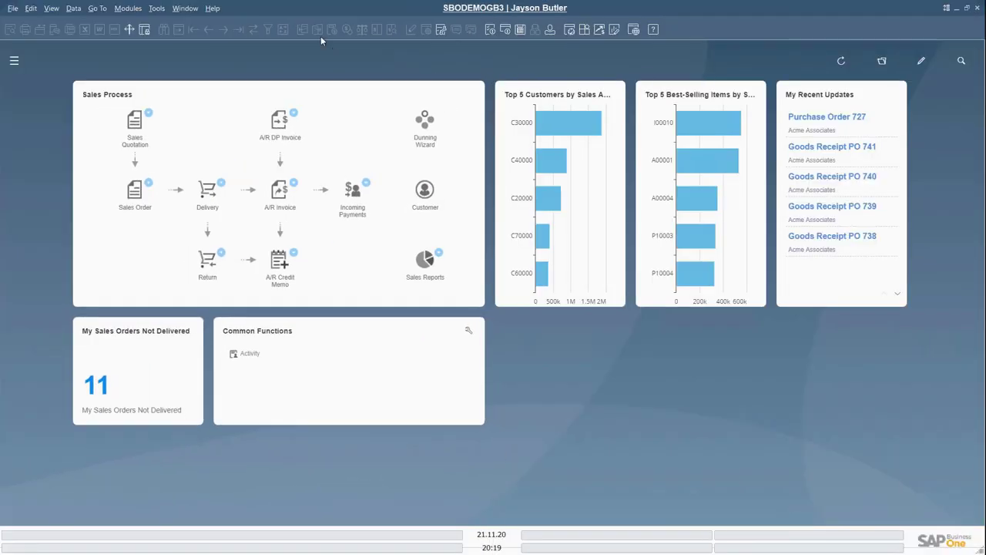
Look up "INVOICE" among the modules and open a new A/P Invoice with Acme Associates as vendor.
click(14, 62)
click(57, 77)
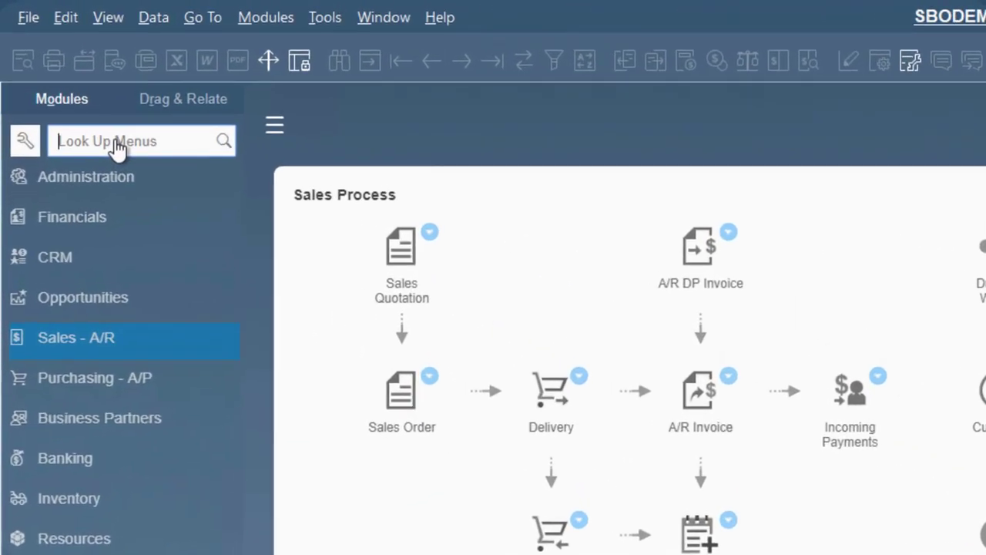
text(INVOICE)
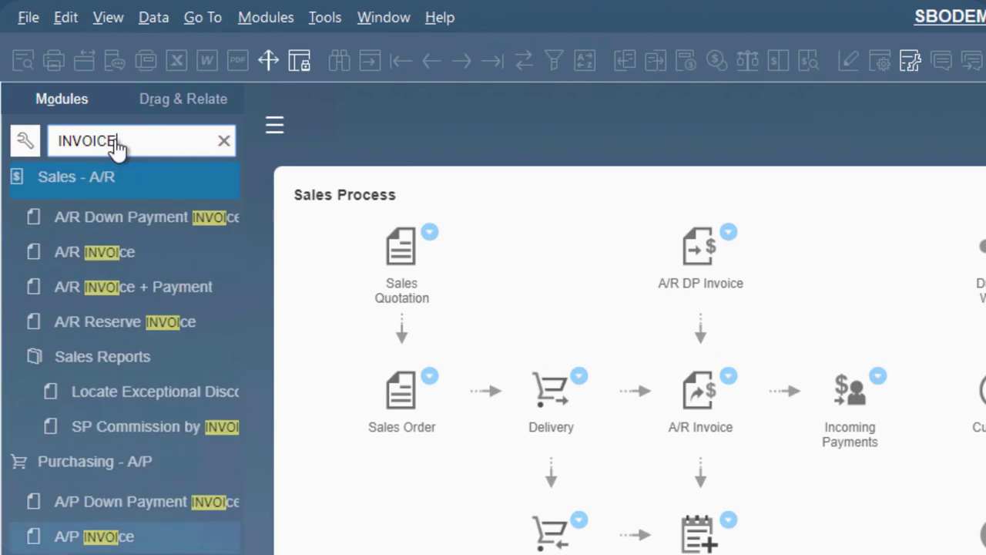
click(107, 539)
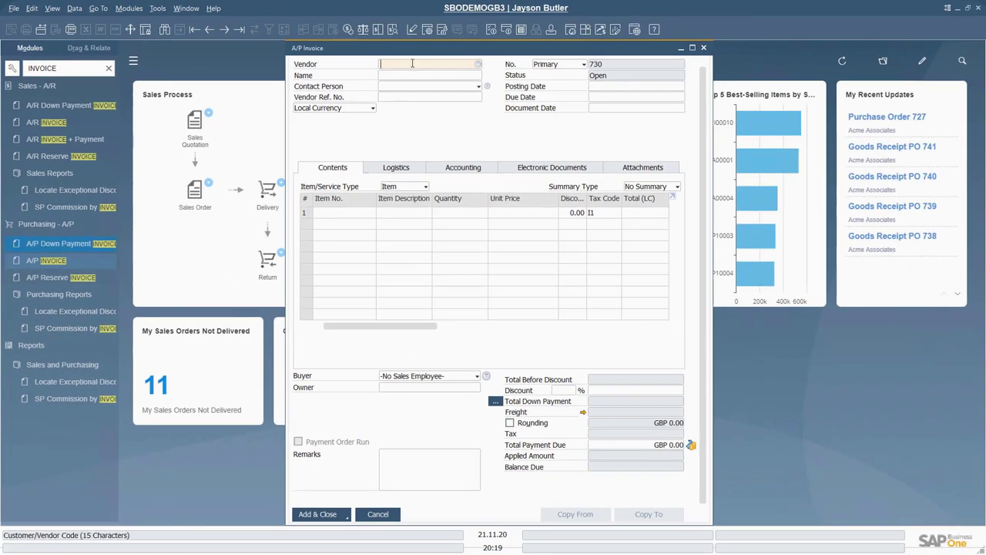
text(V1)
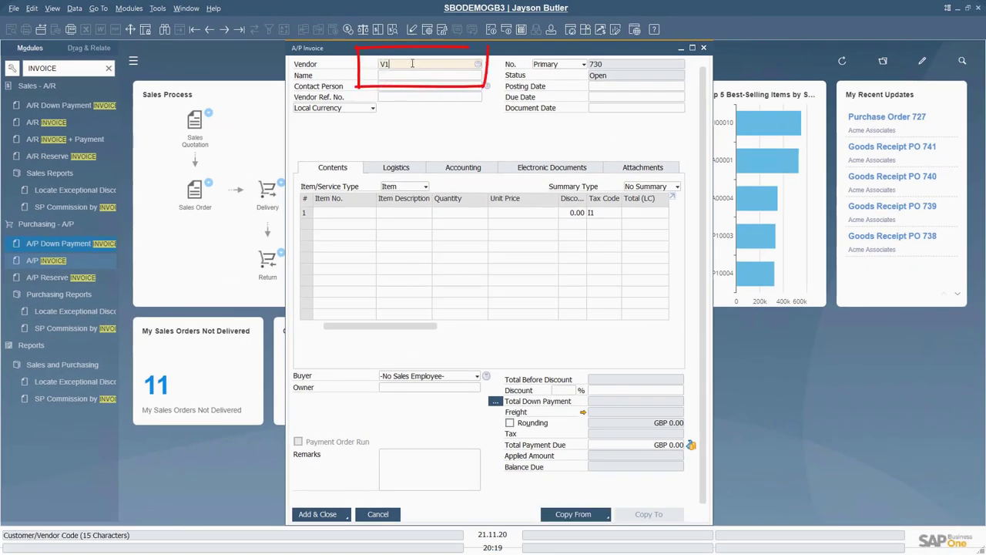
text(0000)
click(412, 76)
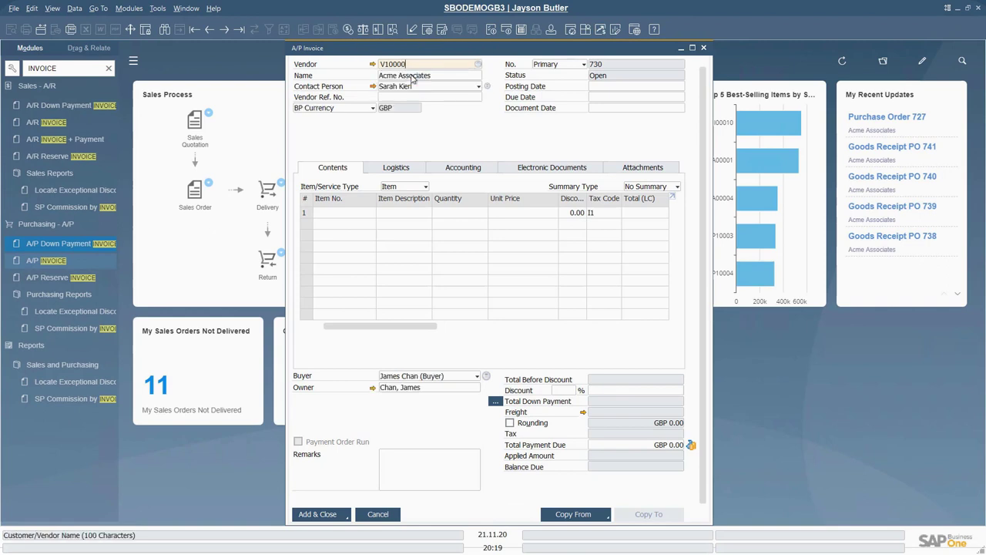
Set the new invoice's posting date to 21.11.20 and let the due and document dates fill in.
click(595, 86)
click(680, 85)
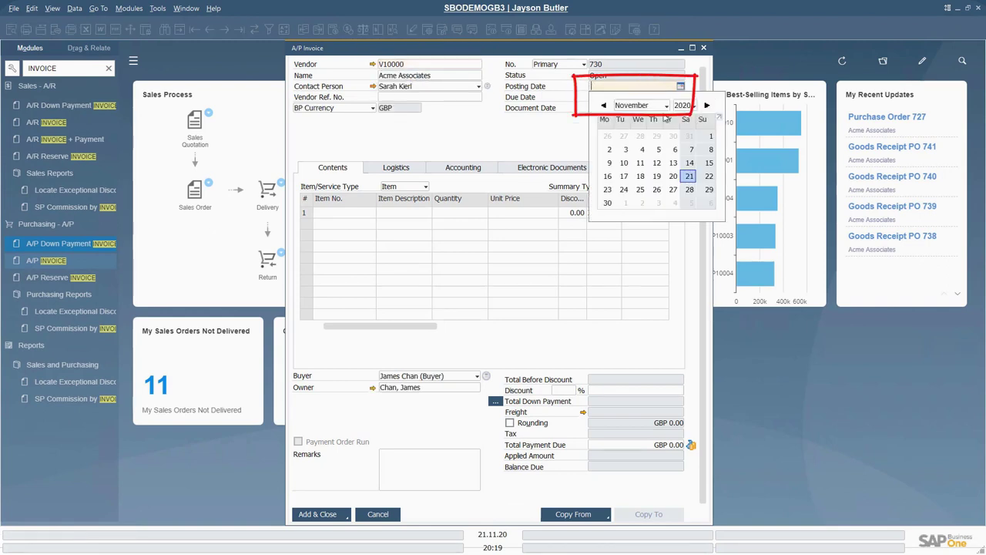
click(688, 176)
key(Tab)
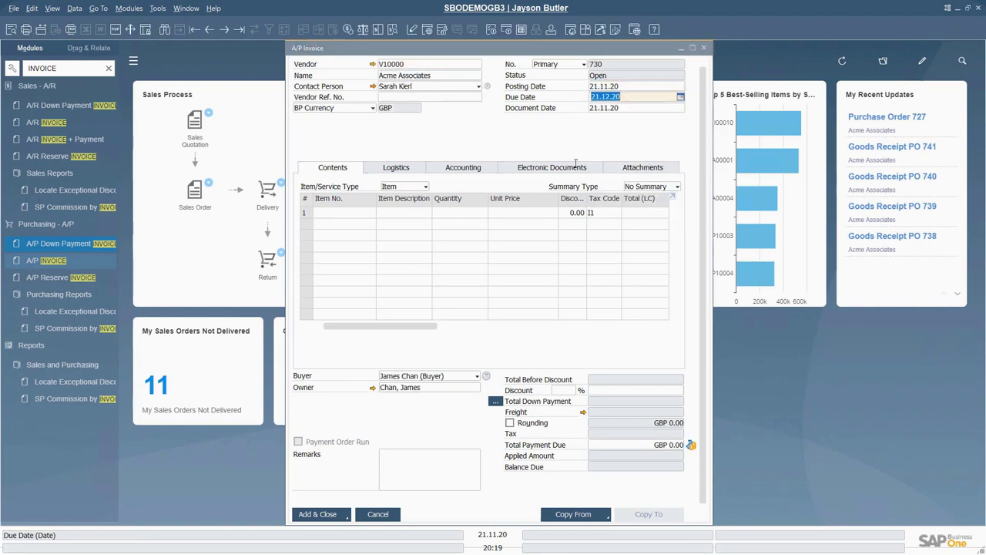
Enter item I00008 in the invoice's first row with a quantity of 25.
click(360, 213)
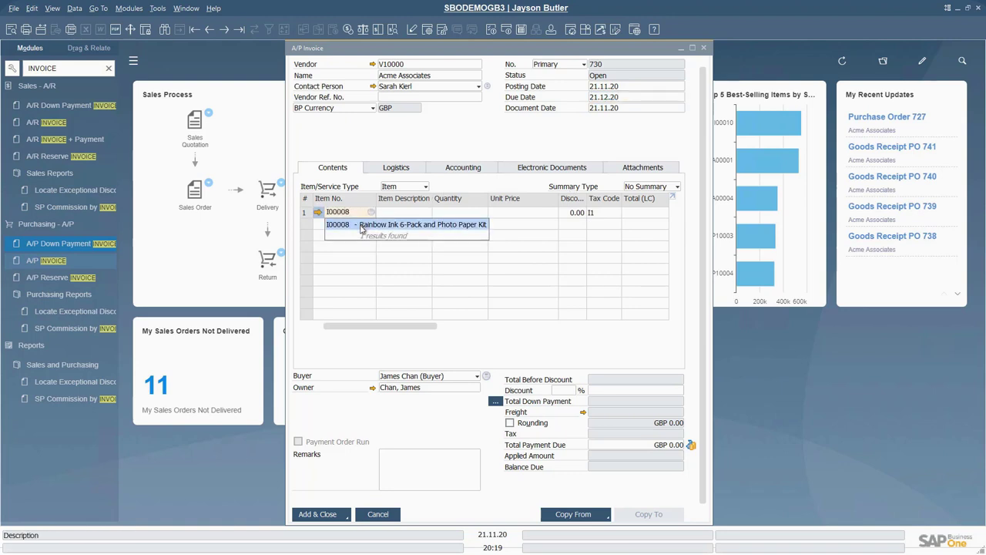
click(361, 226)
click(458, 215)
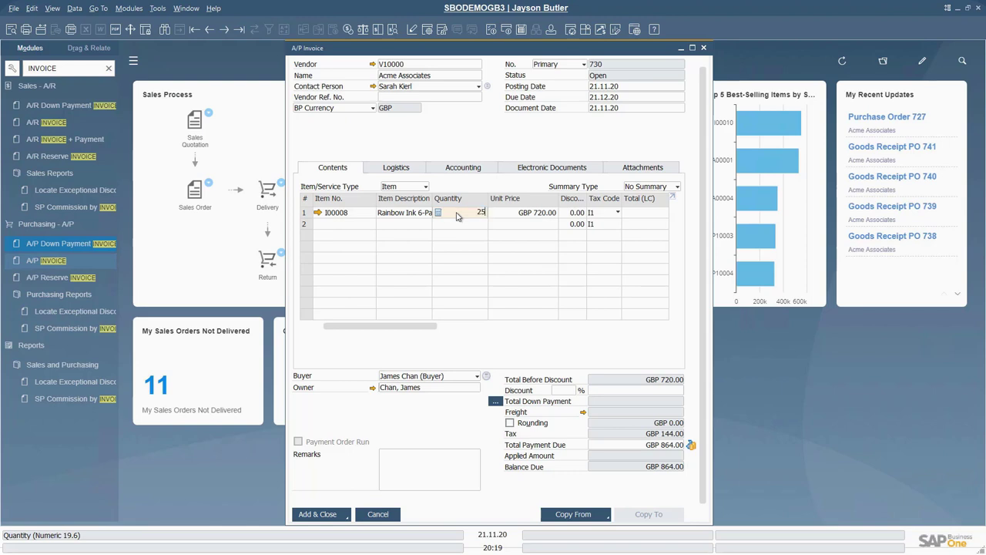
Enter item I00009, PCM PowerShot A1S, in the invoice's second row with a quantity of 5.
click(355, 225)
text(I)
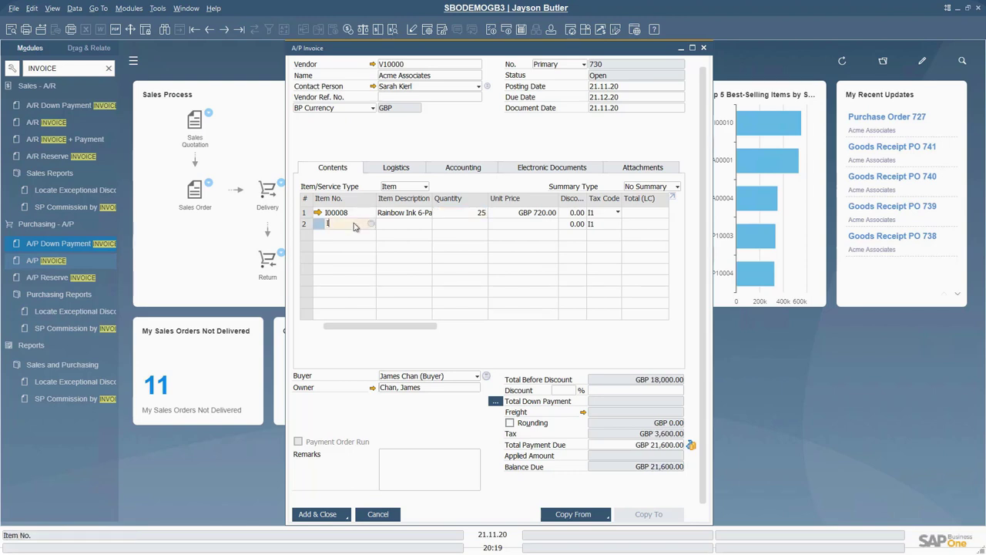
text(00)
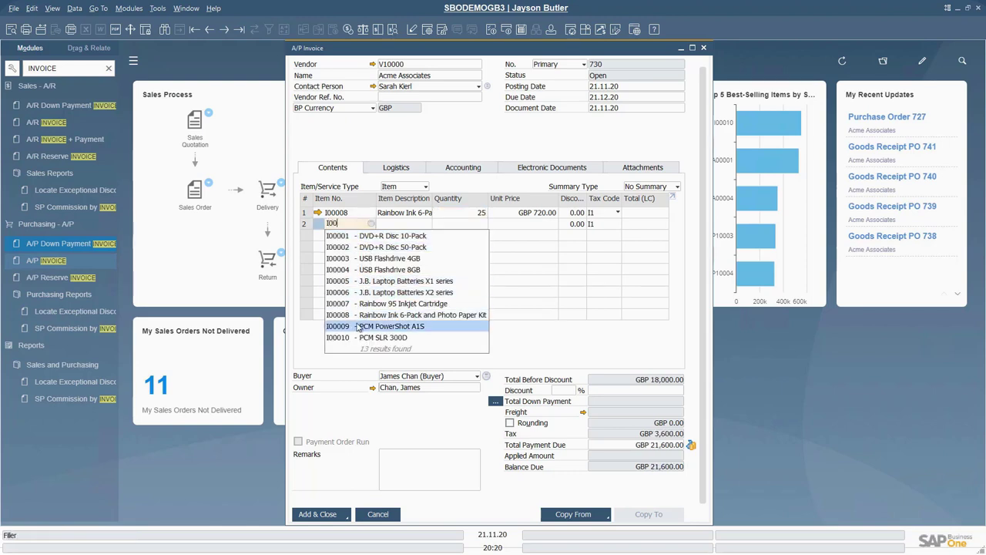
click(358, 326)
click(466, 223)
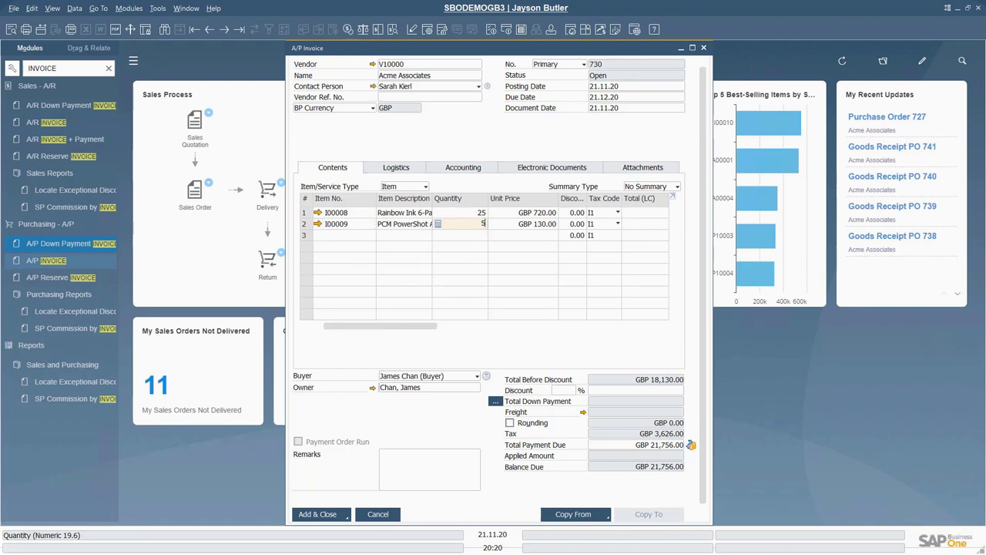
text(5)
click(455, 453)
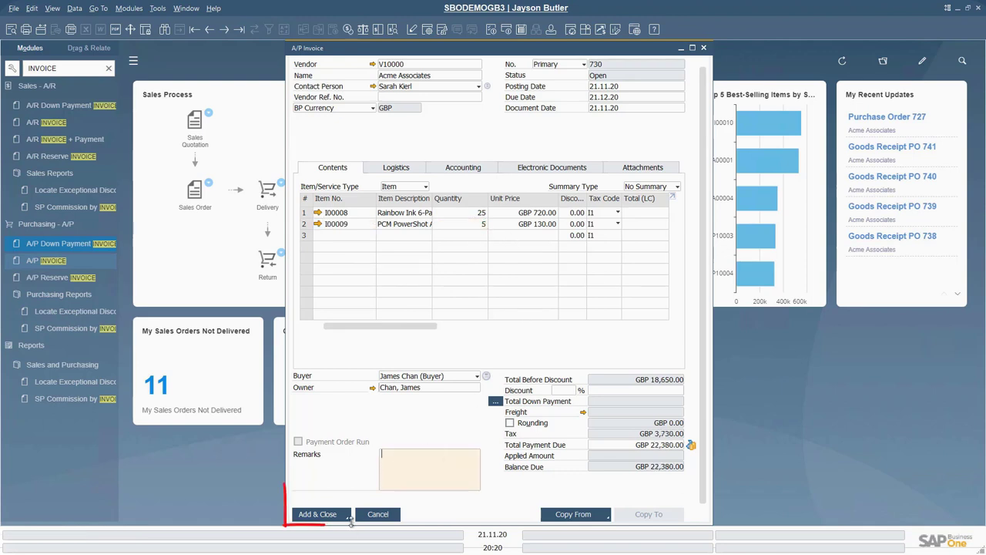
Add the invoice with the Add & View option and confirm that it can no longer be changed.
click(348, 520)
click(346, 495)
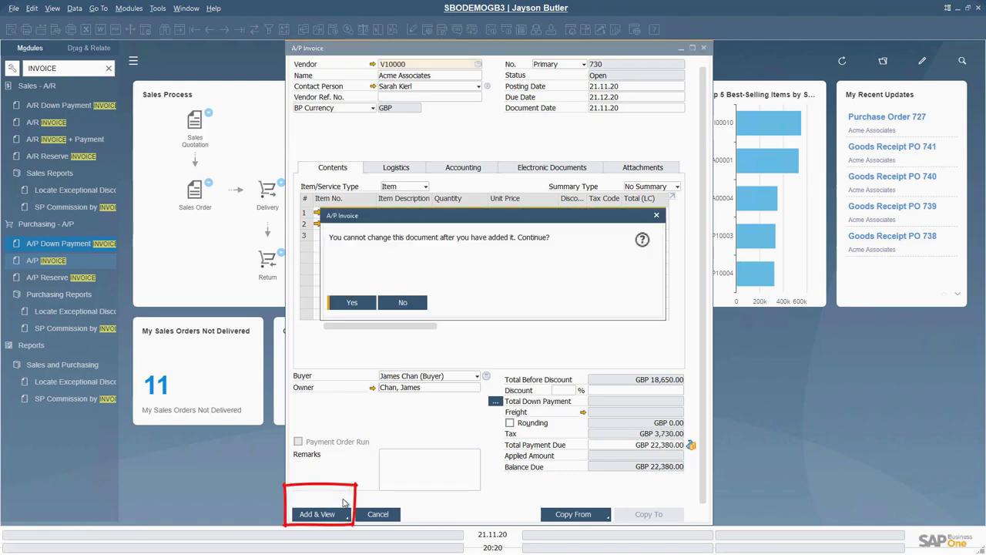
click(360, 303)
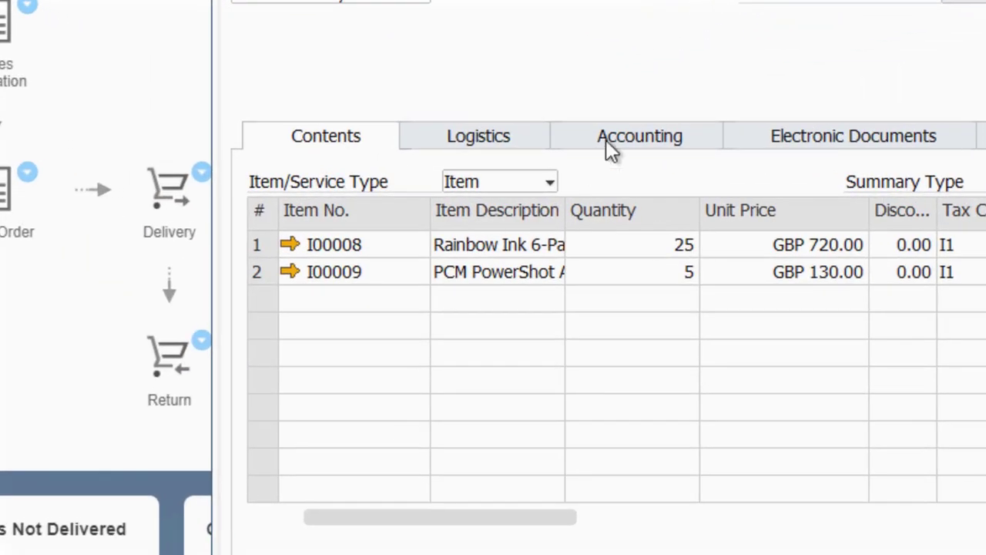
Examine the journal entry linked to the journal remark in the saved invoice's accounting details, and close it.
click(605, 141)
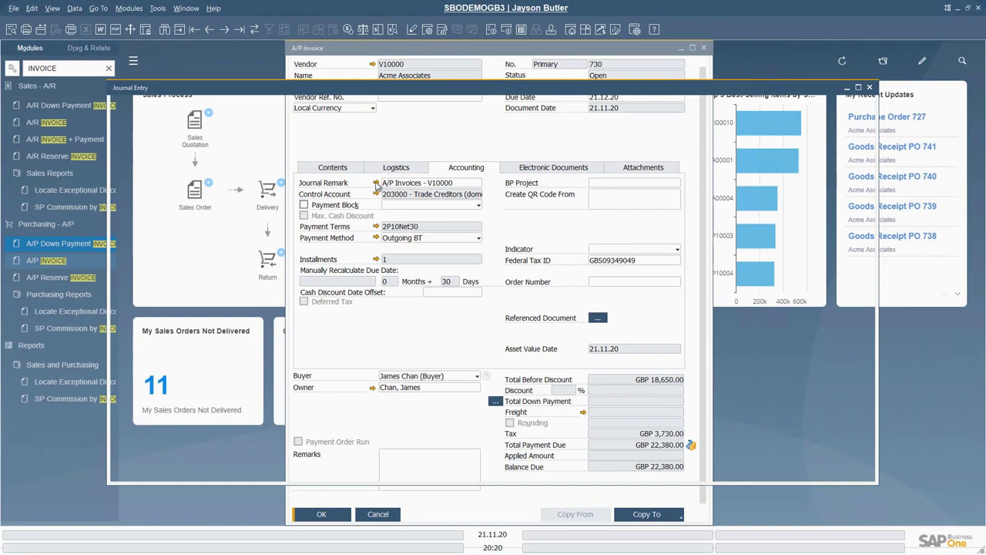
click(431, 173)
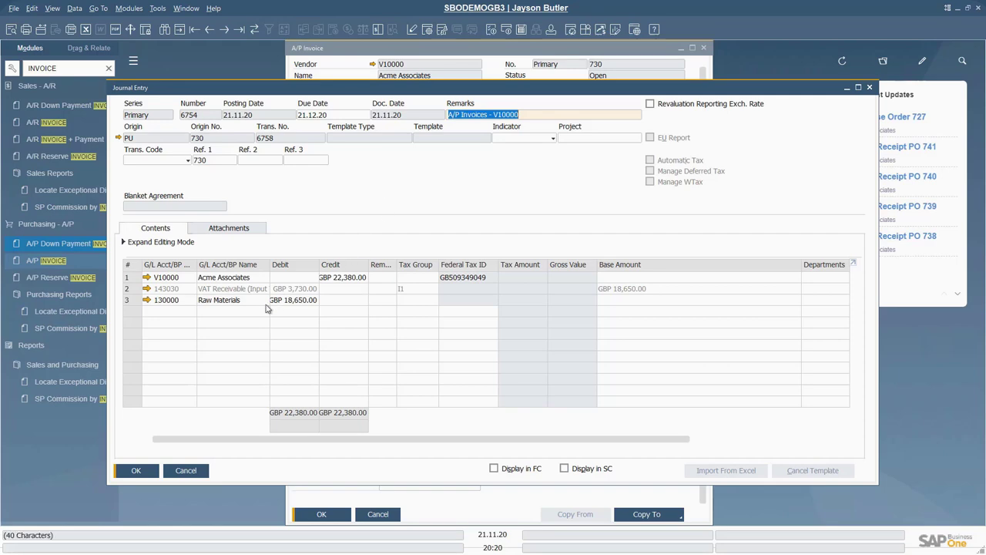
click(135, 471)
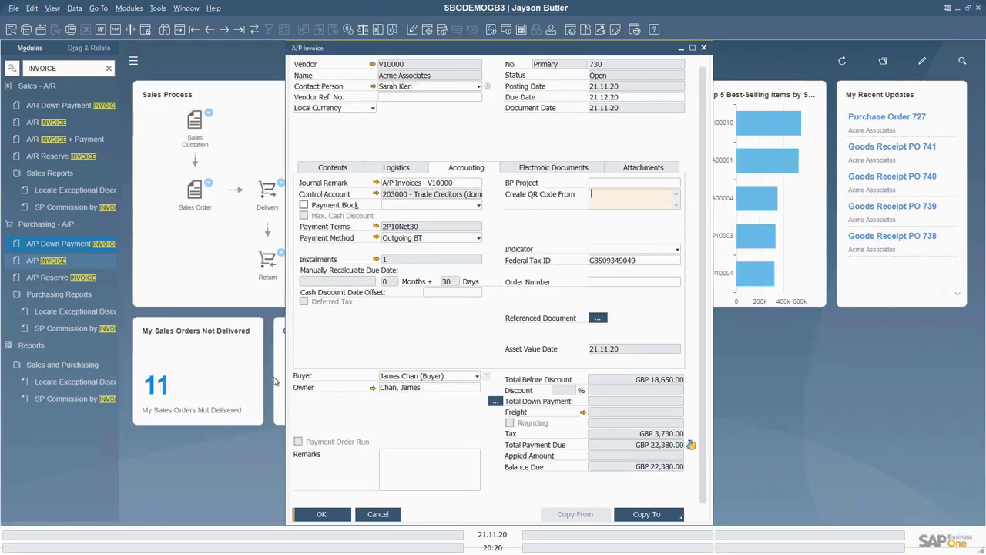
Return to the invoice's contents, examine its posting through Transaction Journal, and close the journal entry.
click(333, 167)
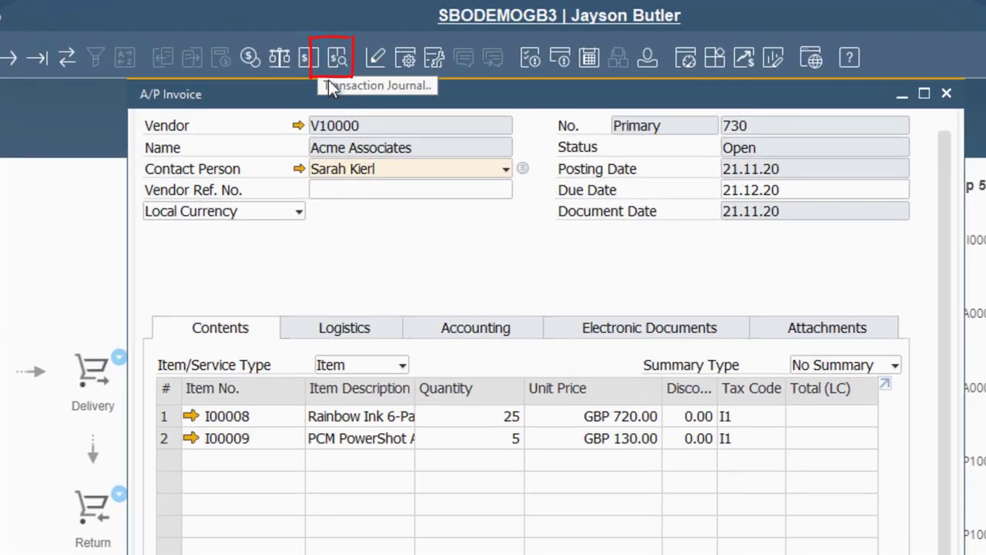
click(336, 58)
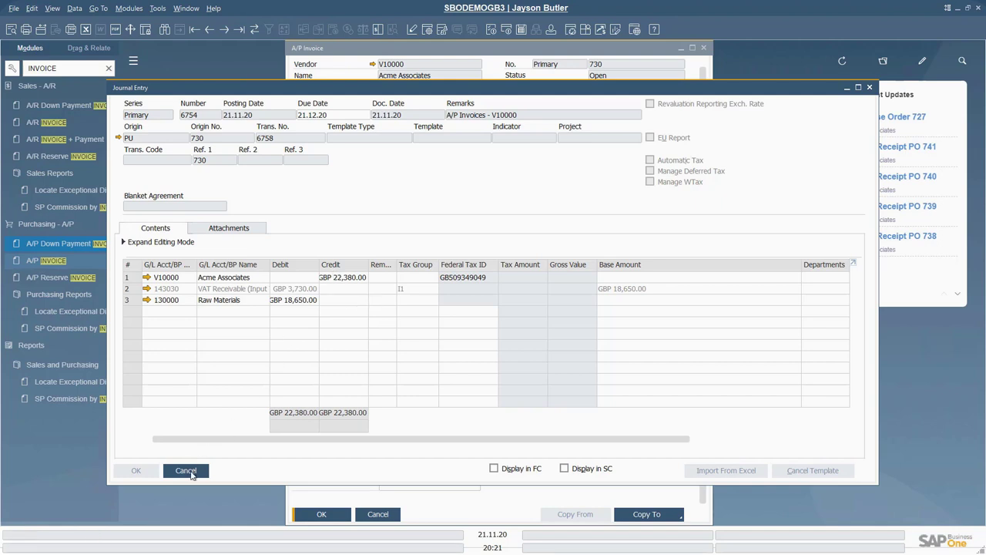
click(185, 470)
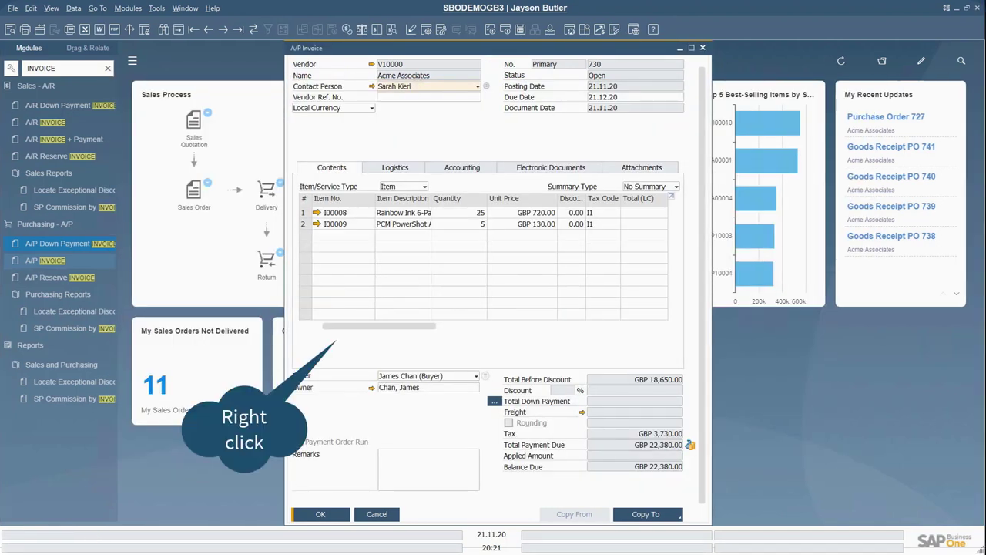
Show the invoice's Relationship Map as Marketing Document: Posting Details and open the linked journal entry.
right_click(349, 350)
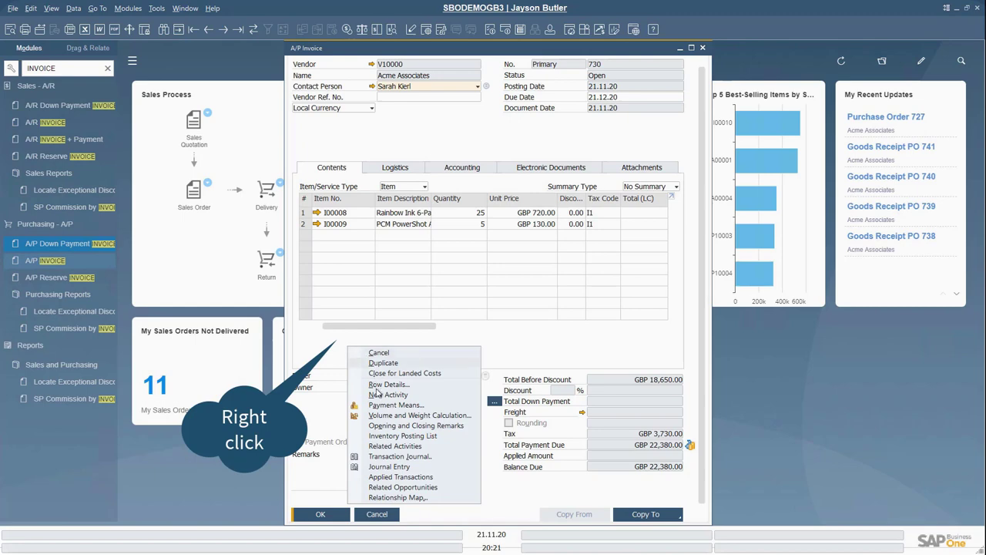
click(393, 496)
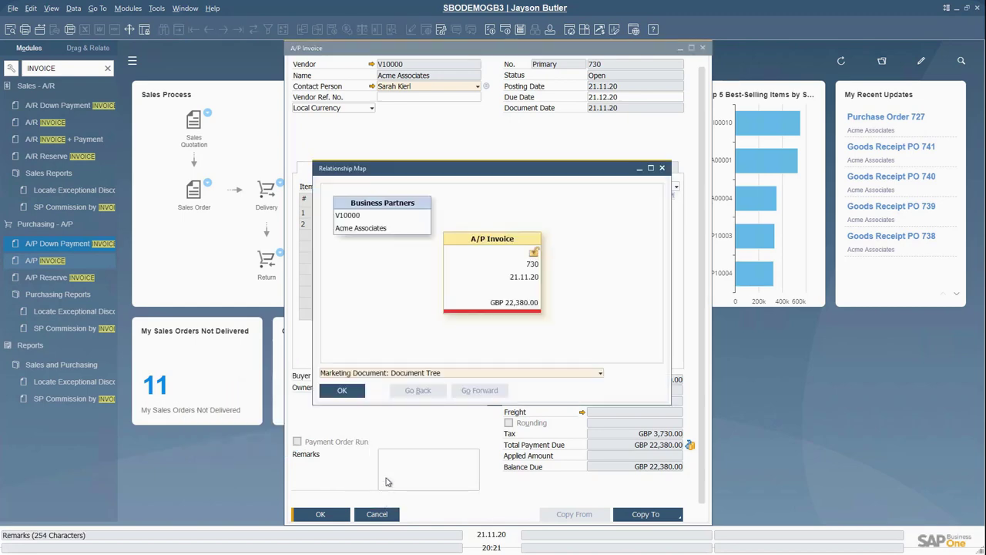
click(600, 373)
click(567, 395)
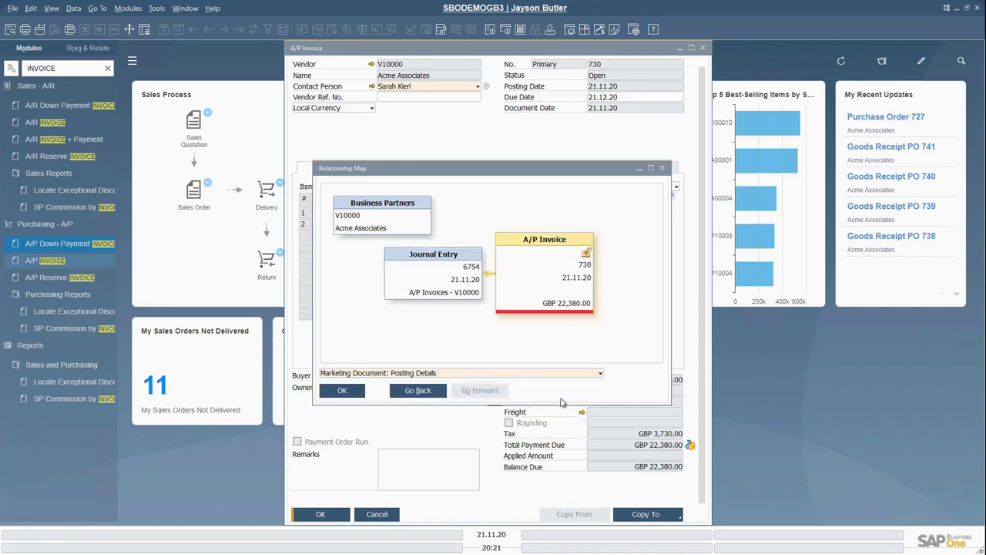
double_click(441, 261)
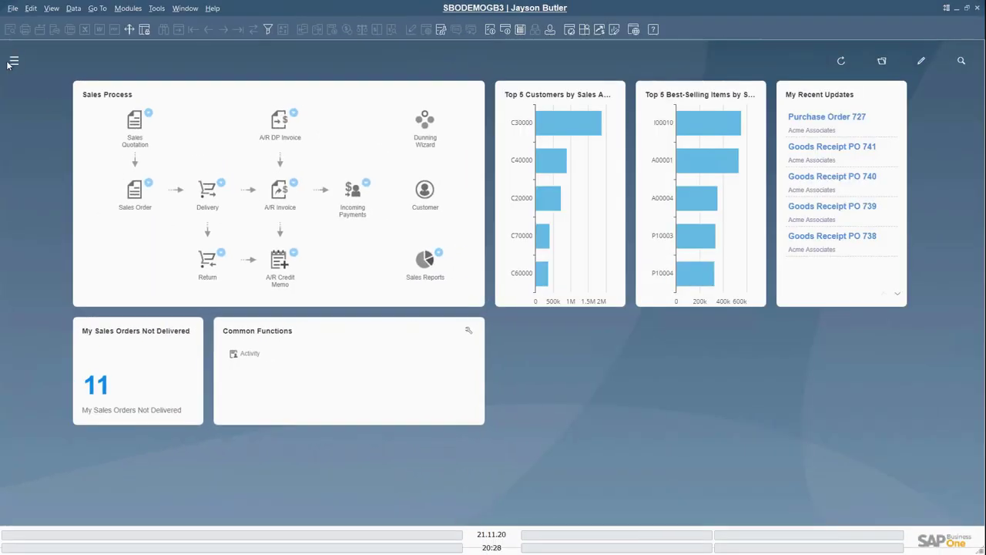
Start a new outgoing payment from the Banking module for the vendor Acme Associates, code V10000.
click(13, 60)
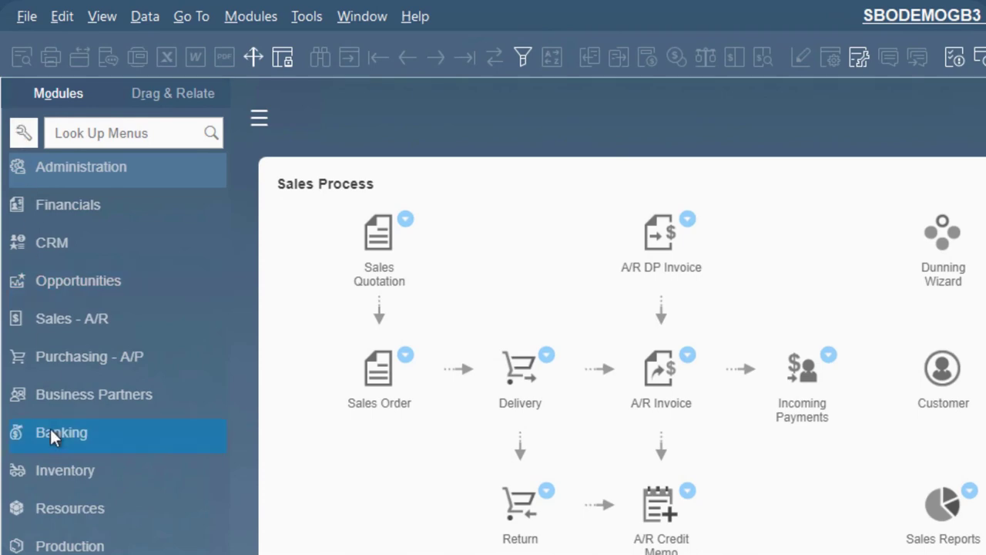
click(49, 426)
click(63, 440)
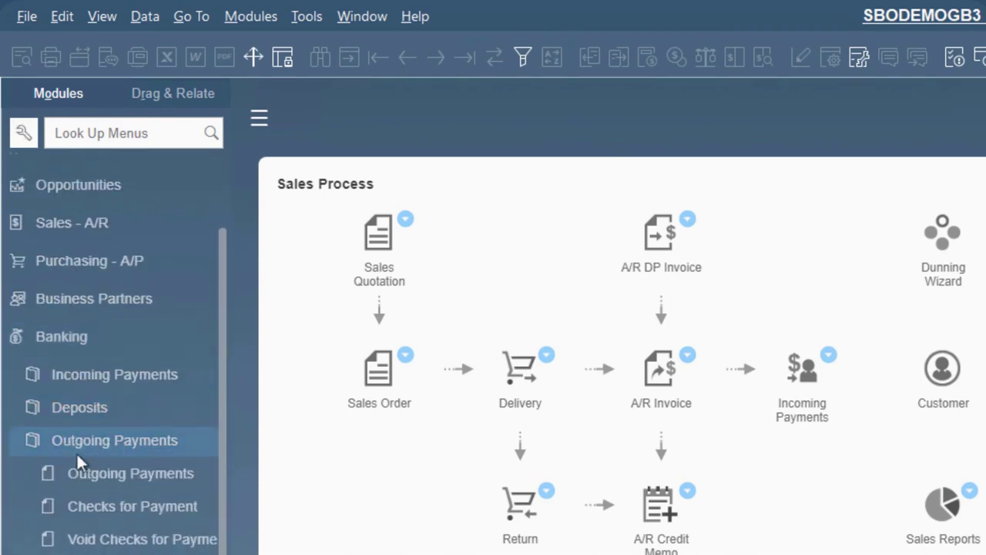
click(84, 471)
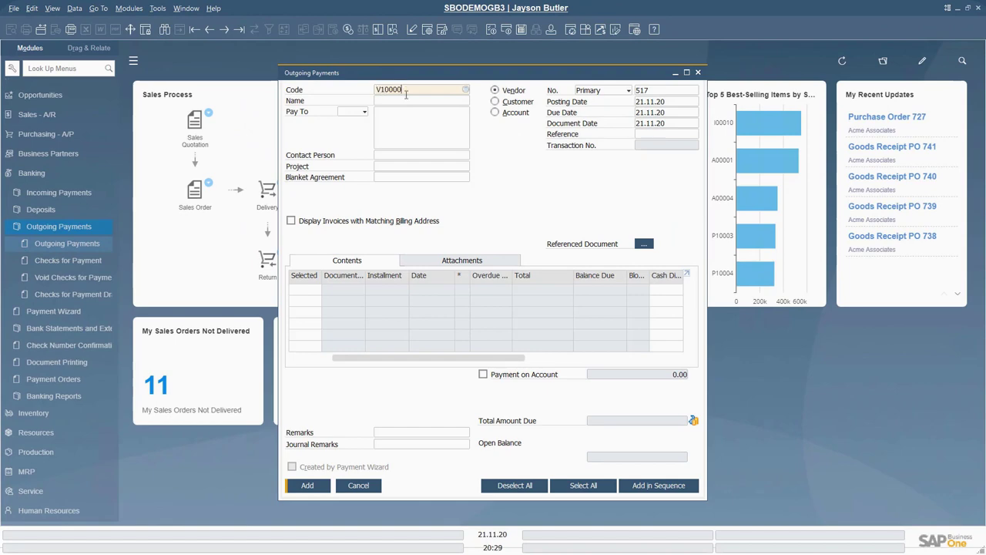
text(V10000)
key(Tab)
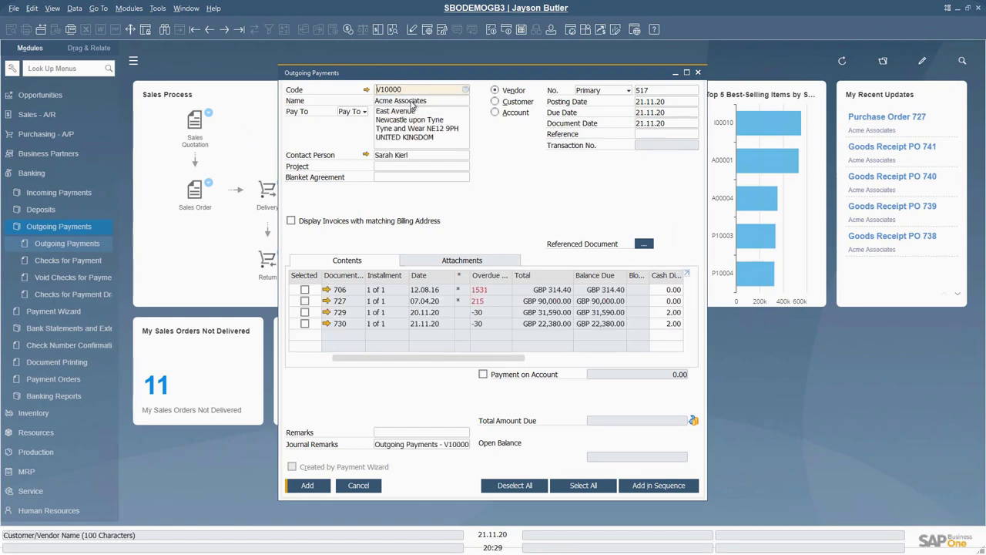
Select invoices 727, 729 and 730 for payment in the outgoing payment's contents.
click(304, 300)
click(304, 312)
click(305, 324)
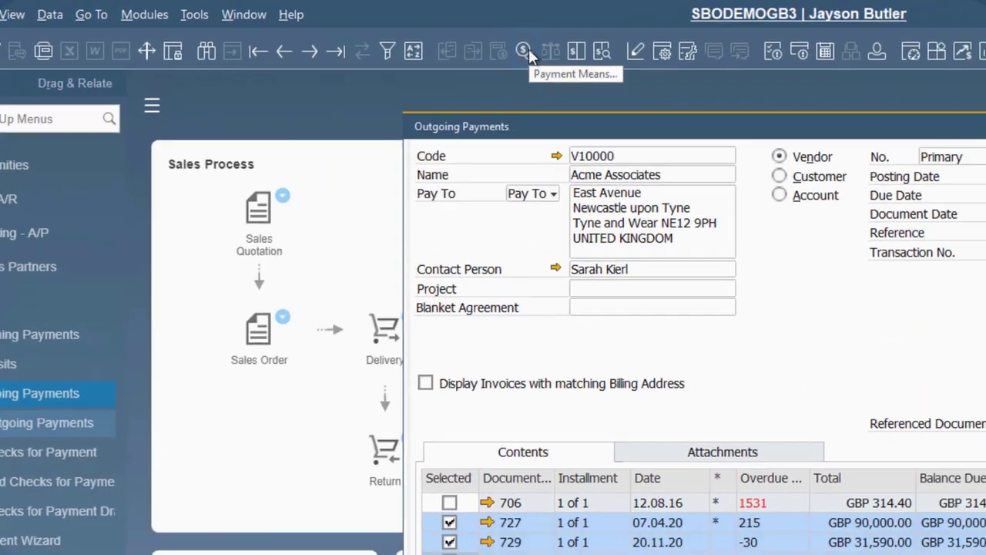
Set the payment means to a bank transfer dated 23.11.20 for the full balance due of GBP 143,070.50, and accept it.
click(556, 56)
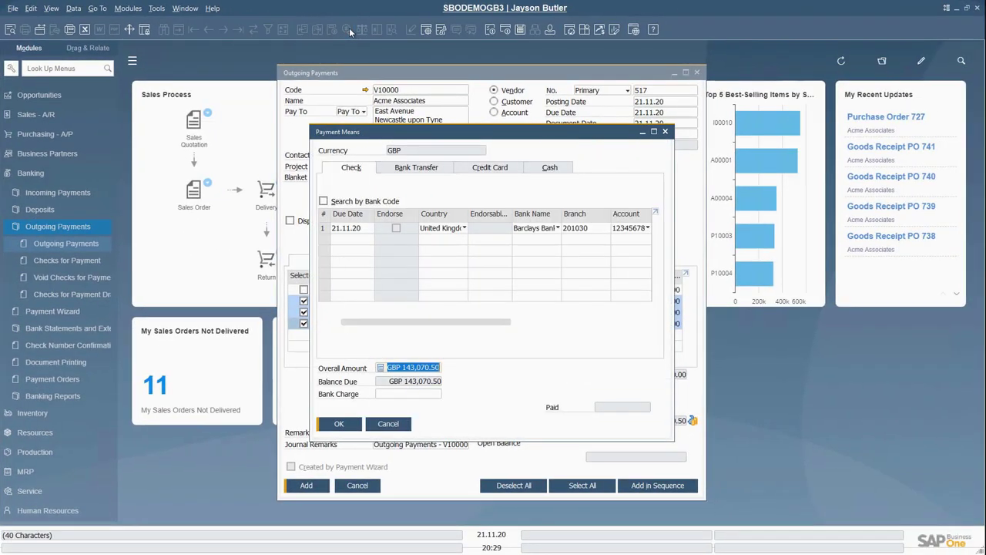
click(397, 169)
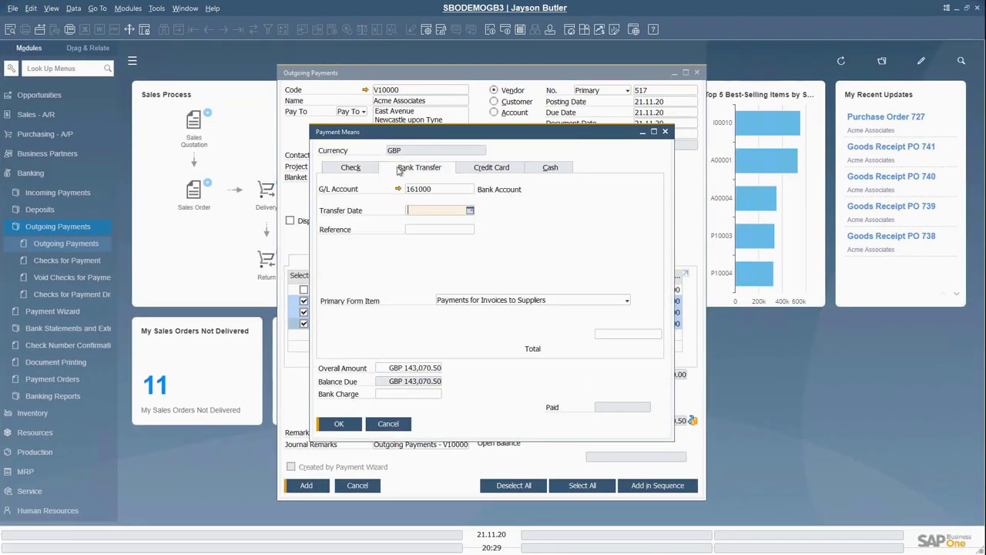
click(470, 211)
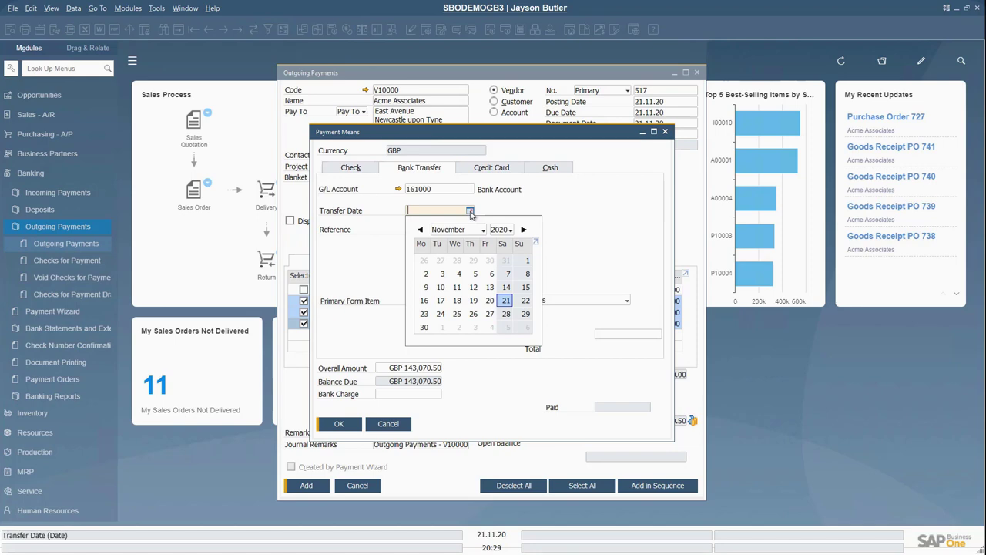
click(425, 314)
click(606, 337)
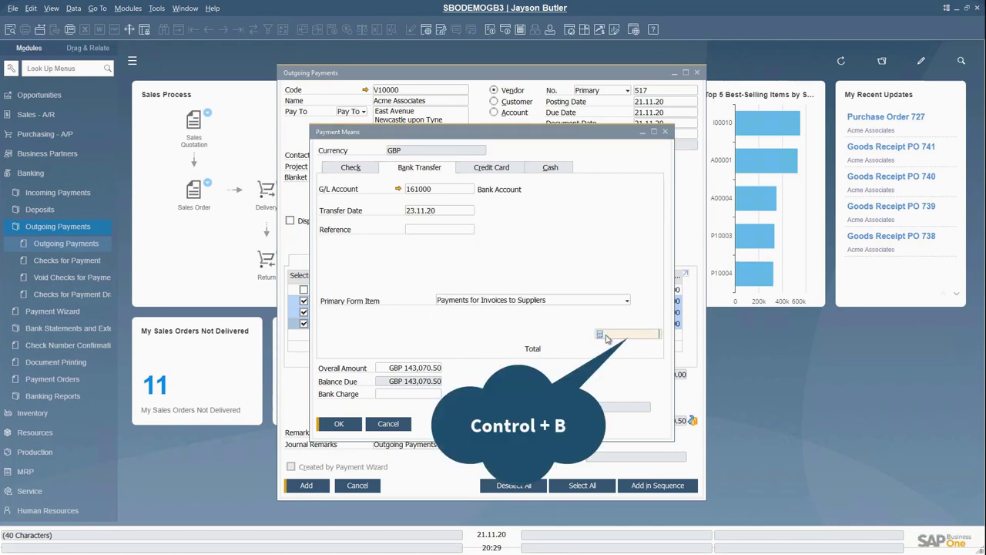
key(ctrl+b)
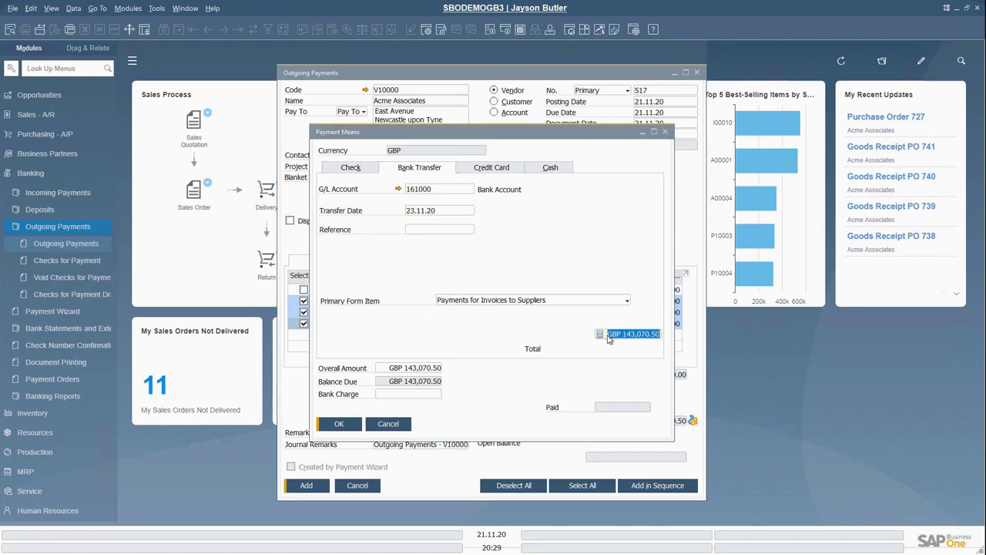
click(339, 423)
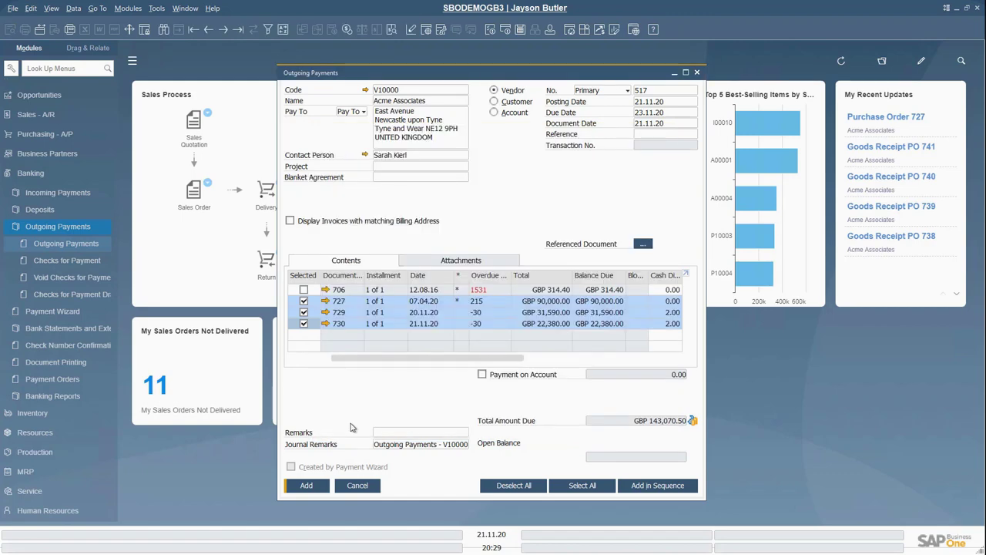
Add the outgoing payment, confirming that it cannot be changed, and close the blank payment form and the module list.
click(307, 485)
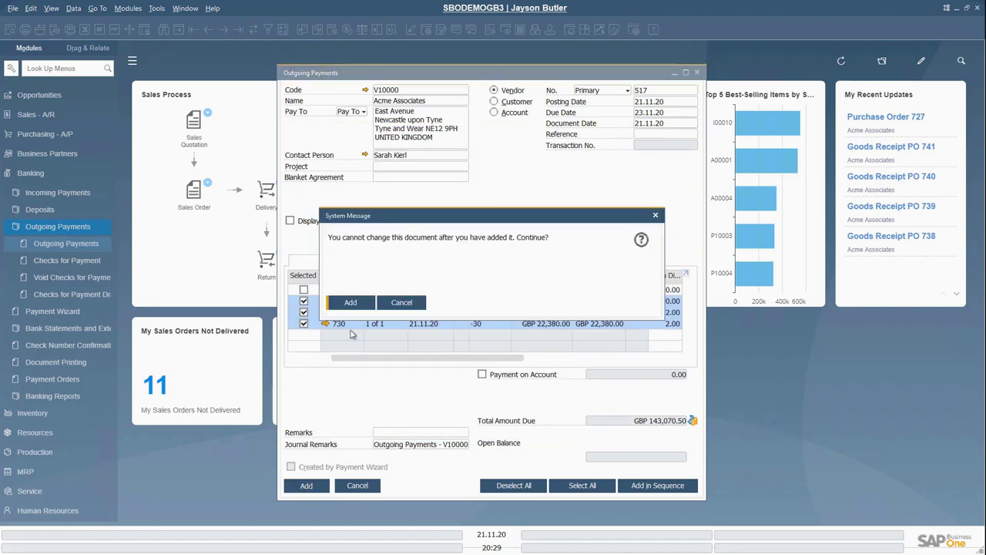
click(350, 302)
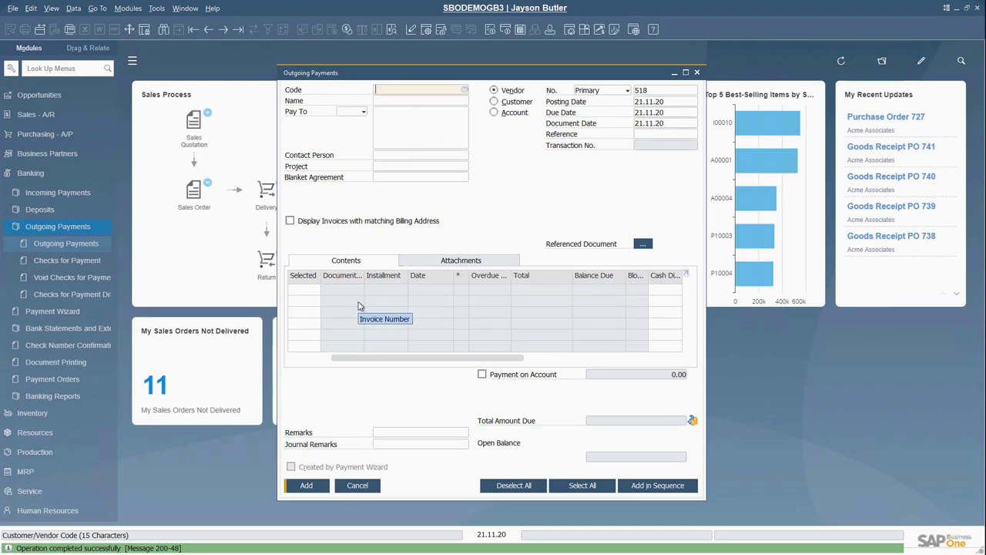
click(356, 484)
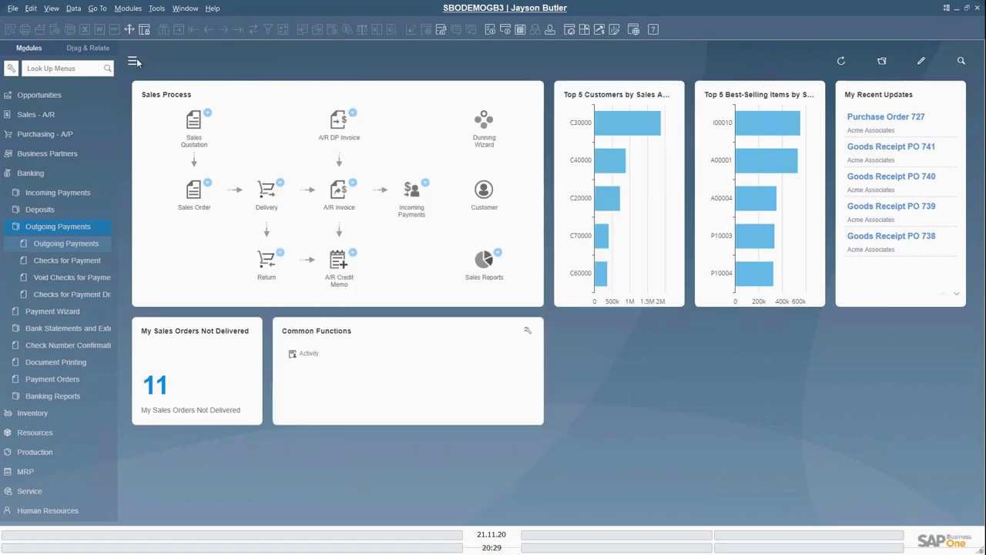
click(133, 61)
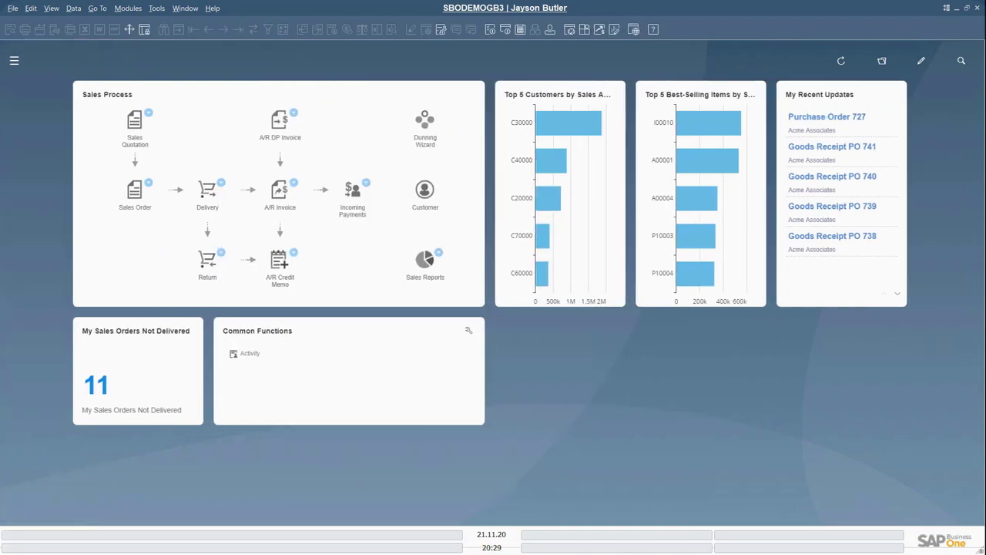